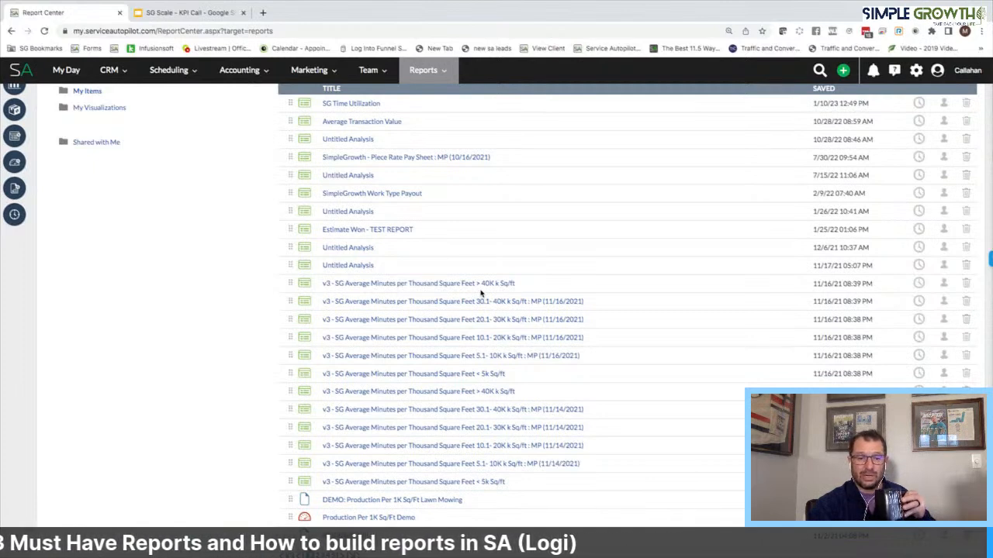
Create a new analysis in the Report Center with Job Cost Detail as its data source.
scroll(79, 209, "up", 2)
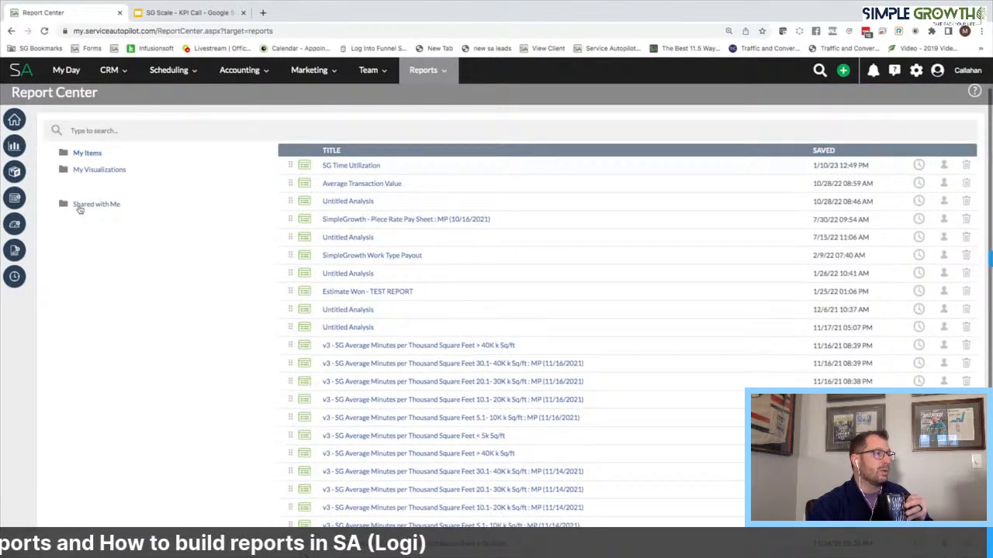
left_click(17, 177)
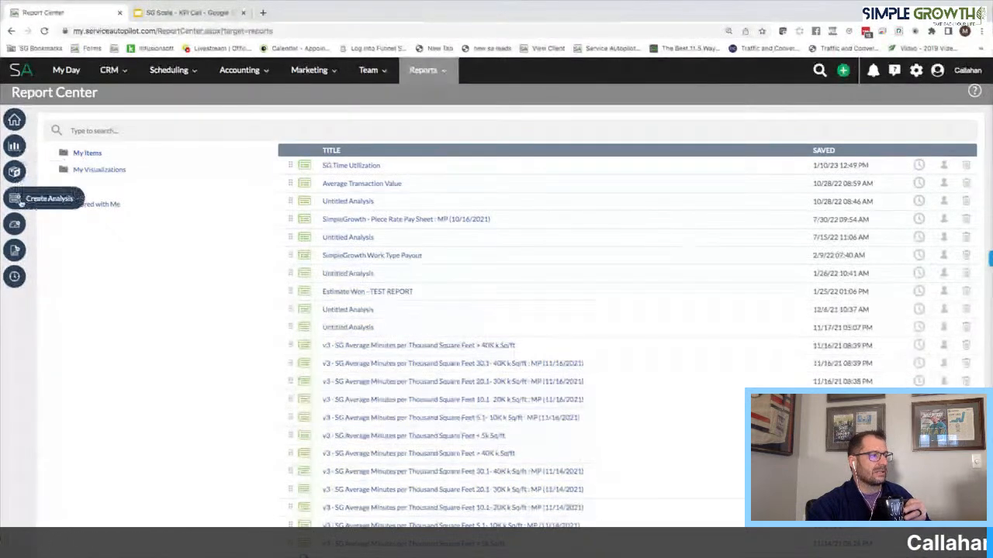
left_click(15, 198)
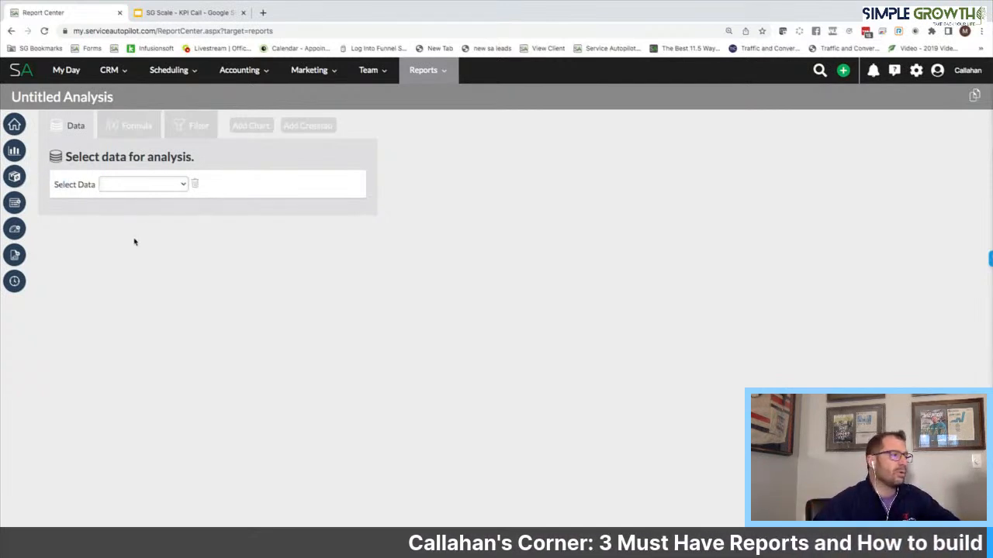
left_click(158, 186)
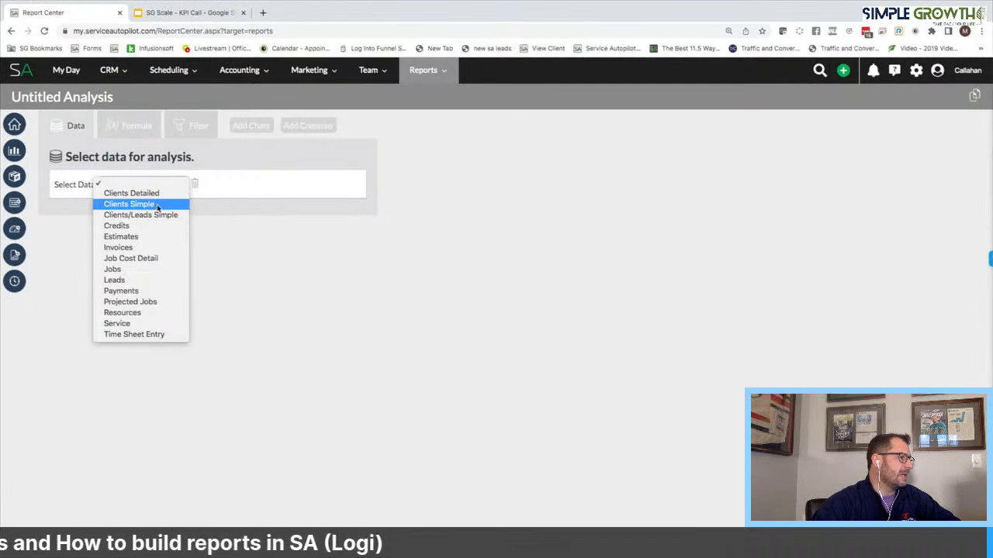
left_click(153, 264)
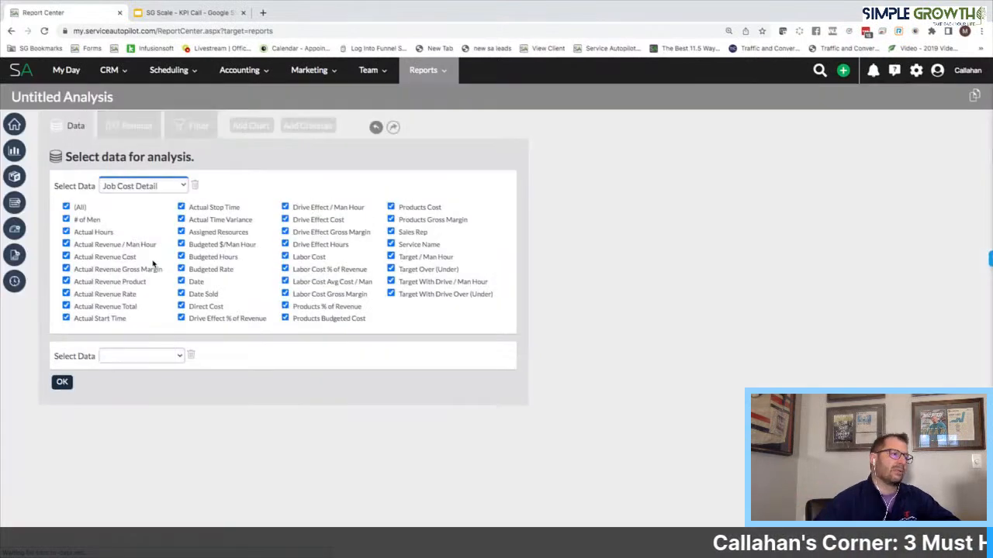
Limit the Job Cost Detail columns to # of Men, Actual Hours, Budgeted $/Man Hour, Drive Effect Cost, Labor Cost, Labor Cost % of Revenue and Service Name.
left_click(66, 207)
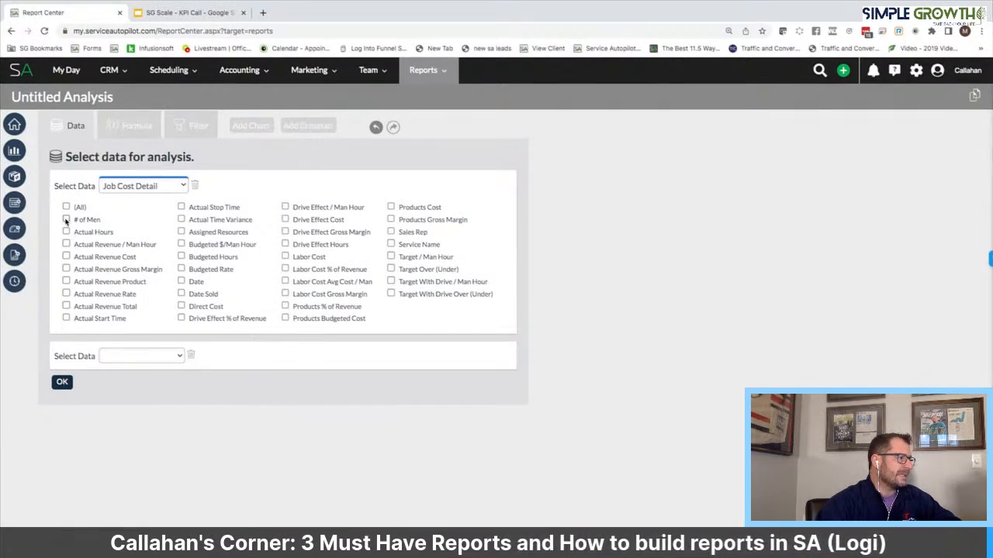
left_click(66, 220)
left_click(66, 232)
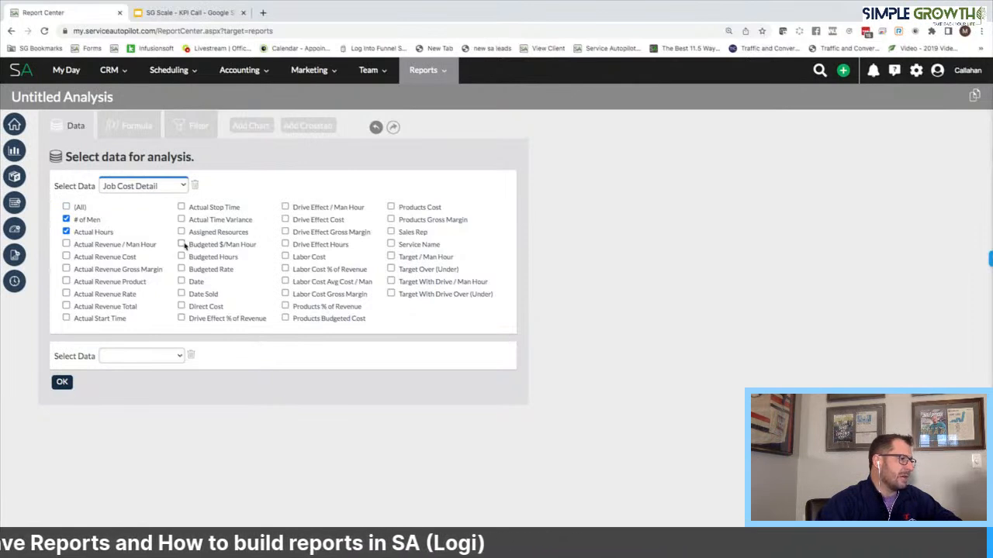
left_click(181, 244)
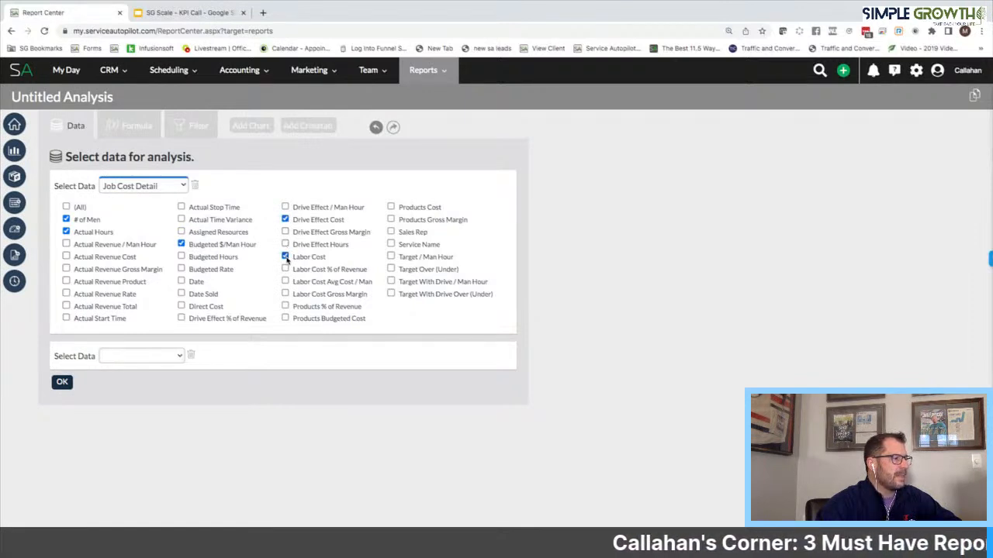
left_click(286, 269)
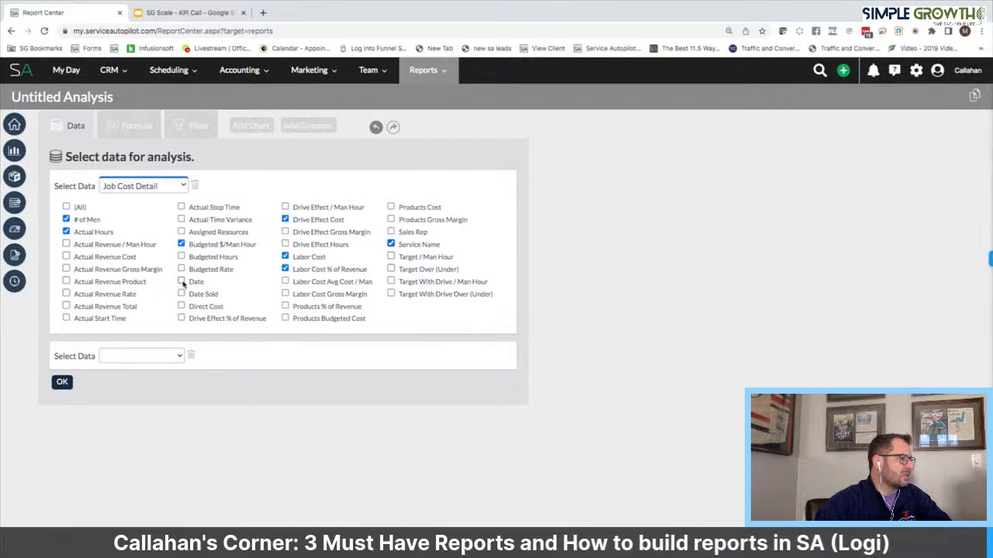
Add Job - Client as a second data source and include its Service Address 1 column.
left_click(164, 356)
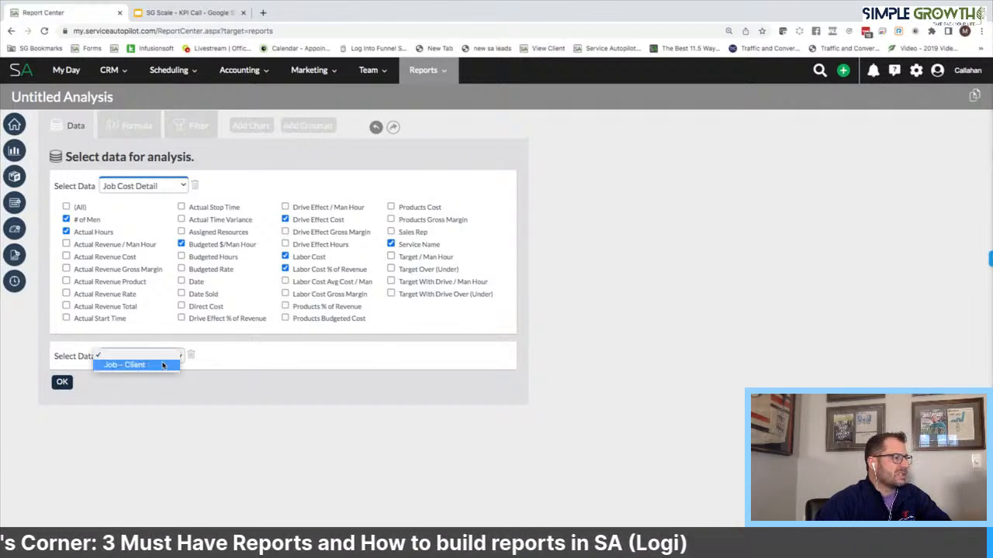
left_click(161, 365)
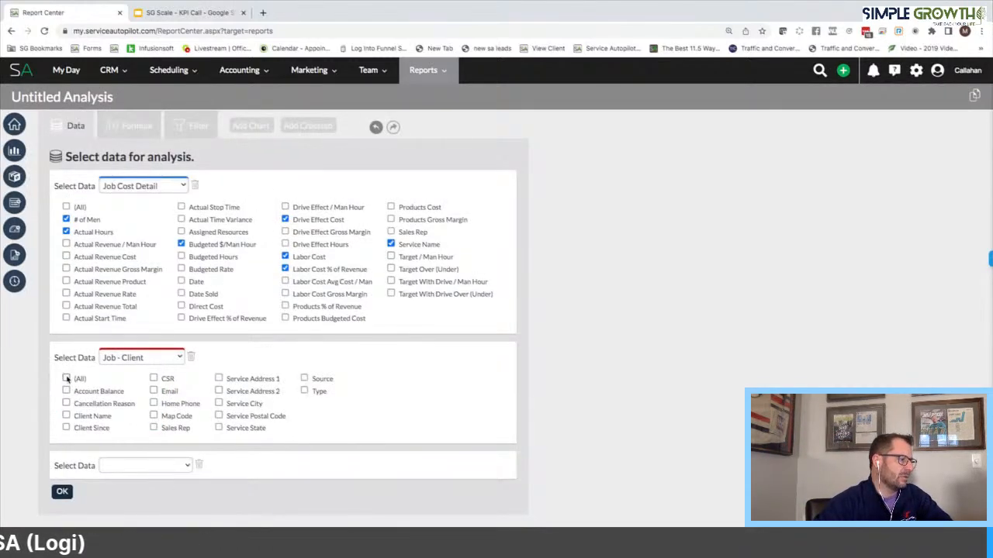
left_click(218, 378)
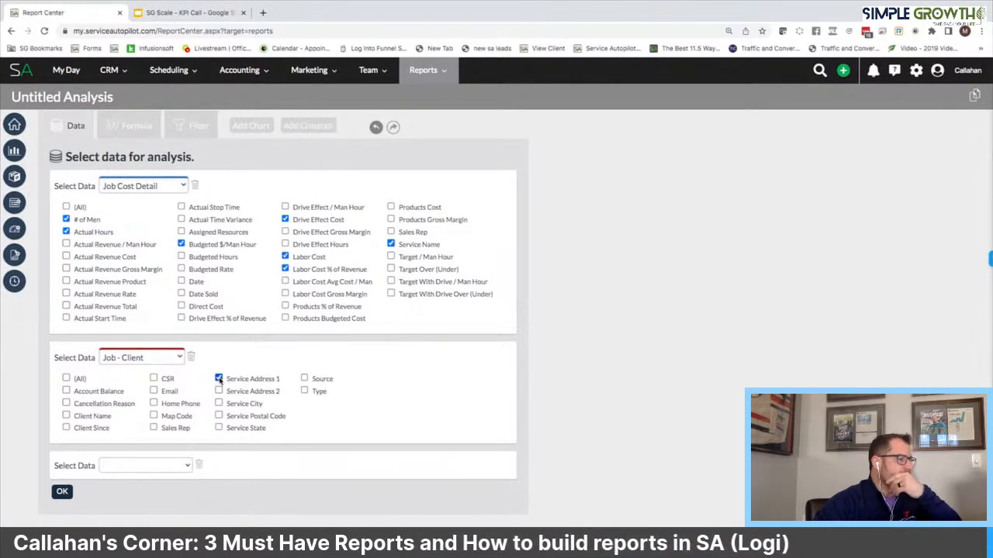
left_click(179, 466)
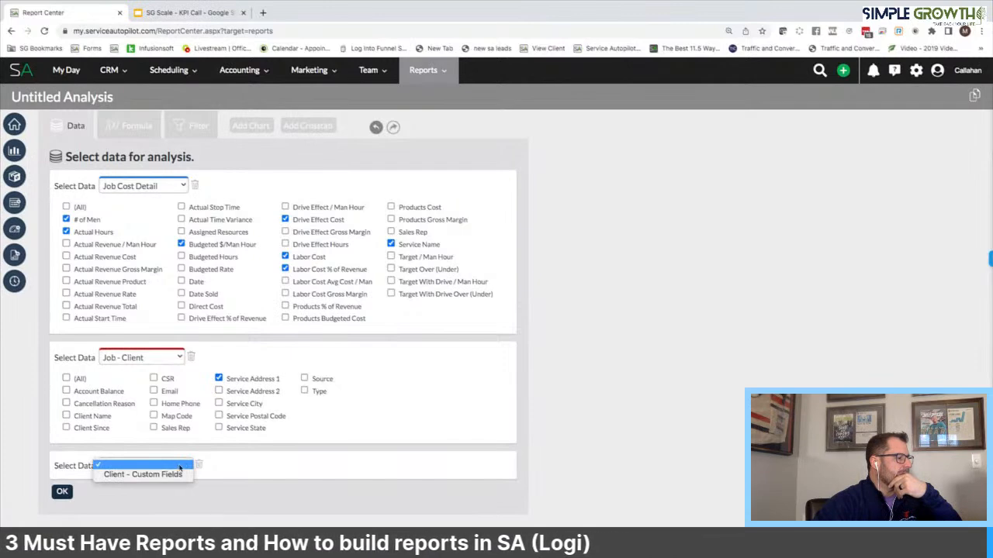
left_click(403, 395)
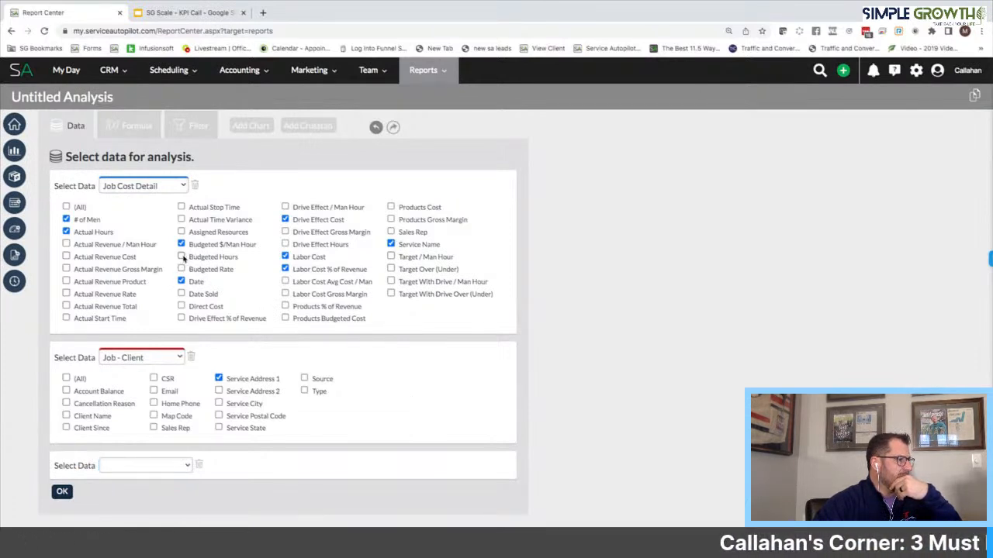
Include Date, Budgeted Hours, Actual Start Time, Actual Stop Time and Assigned Resources from Job Cost Detail and apply the data selection.
left_click(182, 259)
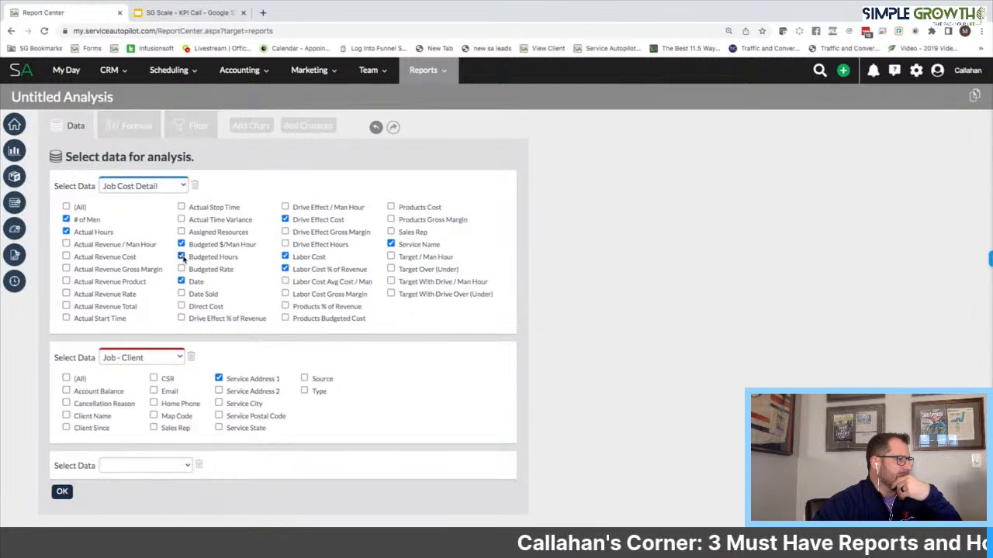
left_click(66, 319)
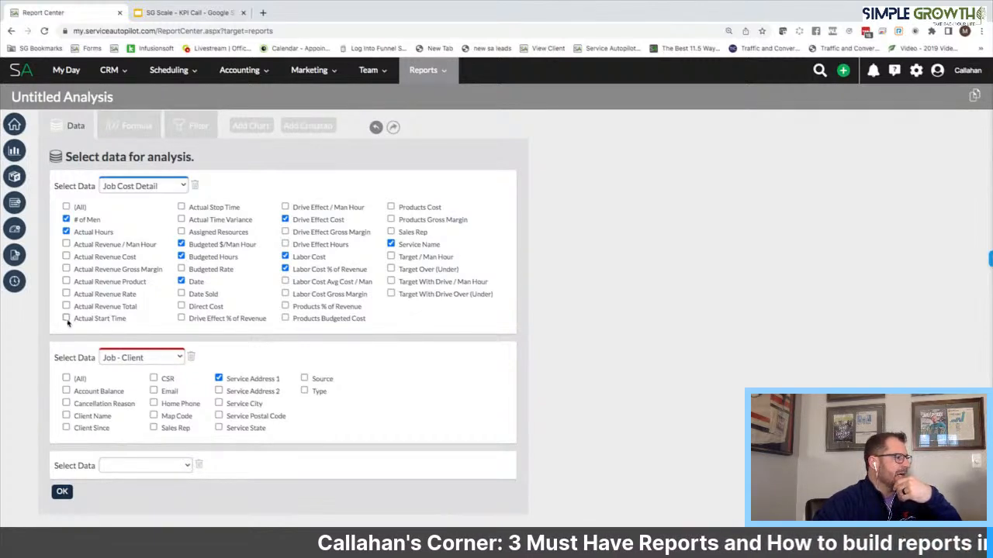
left_click(181, 208)
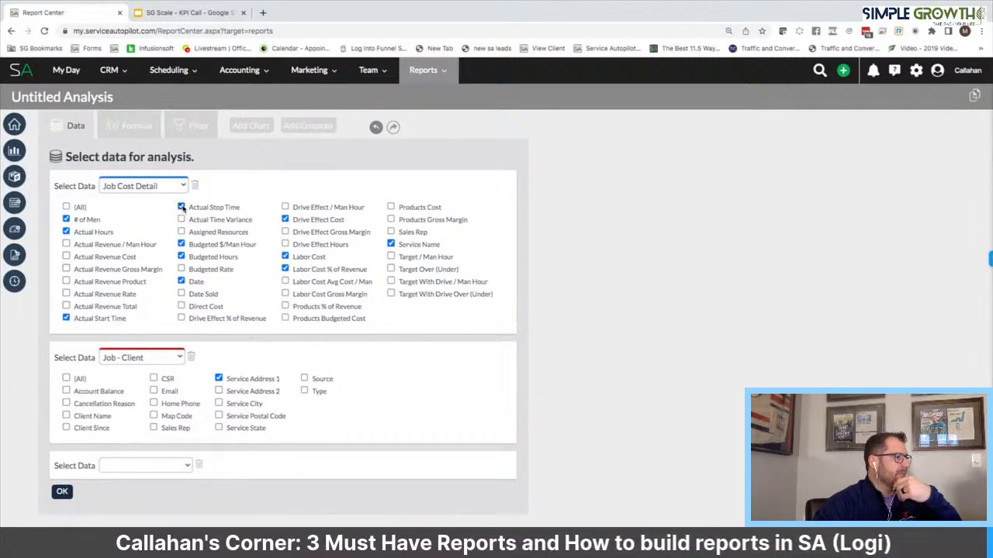
left_click(181, 232)
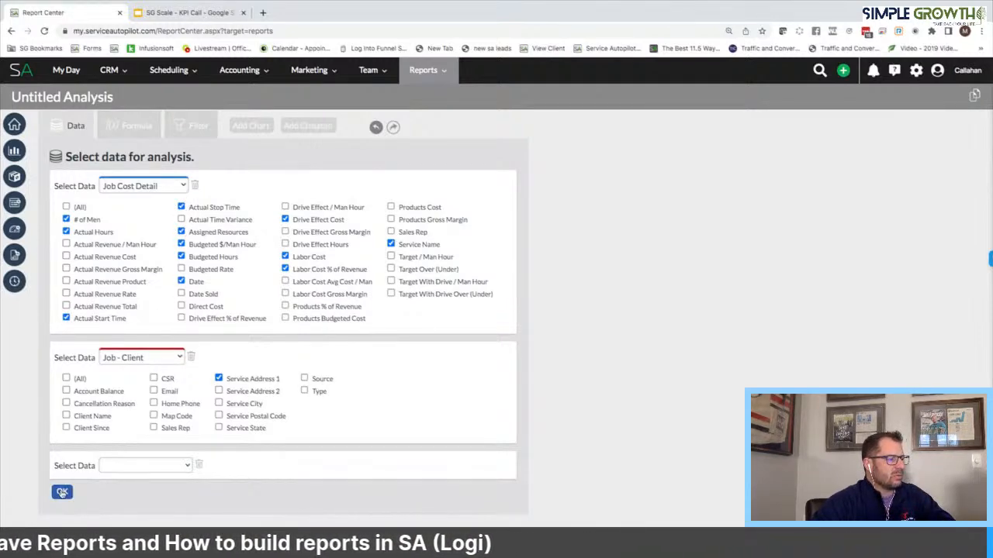
left_click(62, 493)
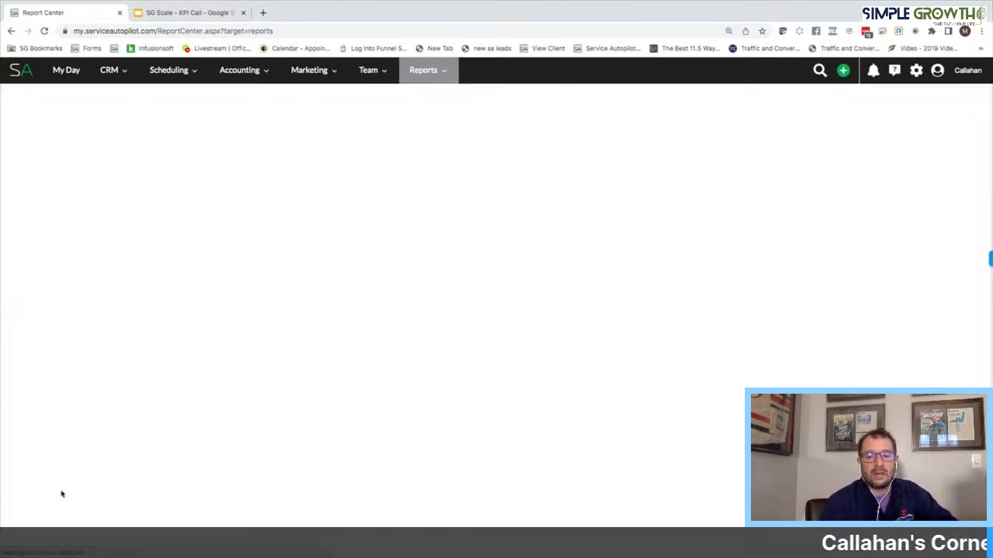
Reorder the table so that Date, Service Address 1 and Service Name are the first three columns.
scroll(62, 493, "down", 4)
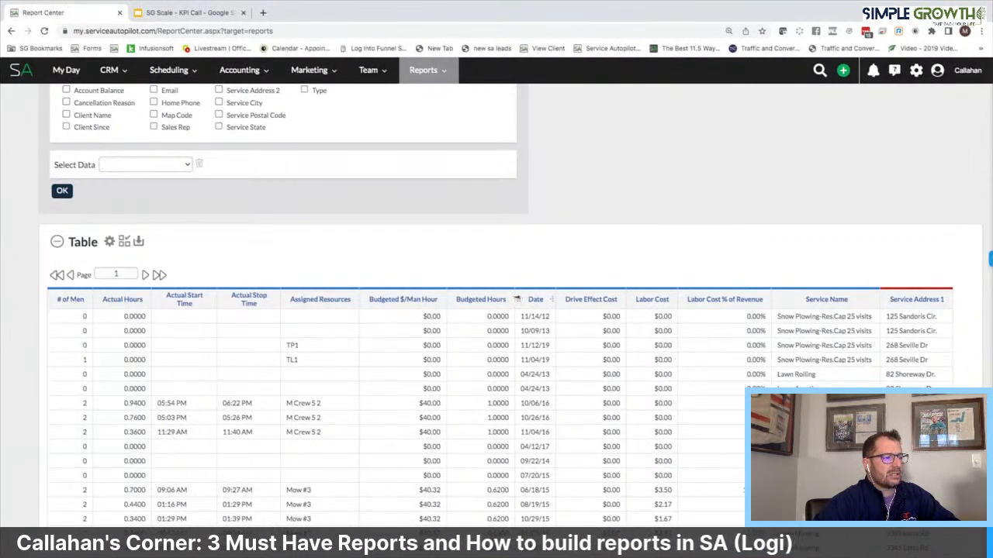
left_click_drag(516, 298, 55, 284)
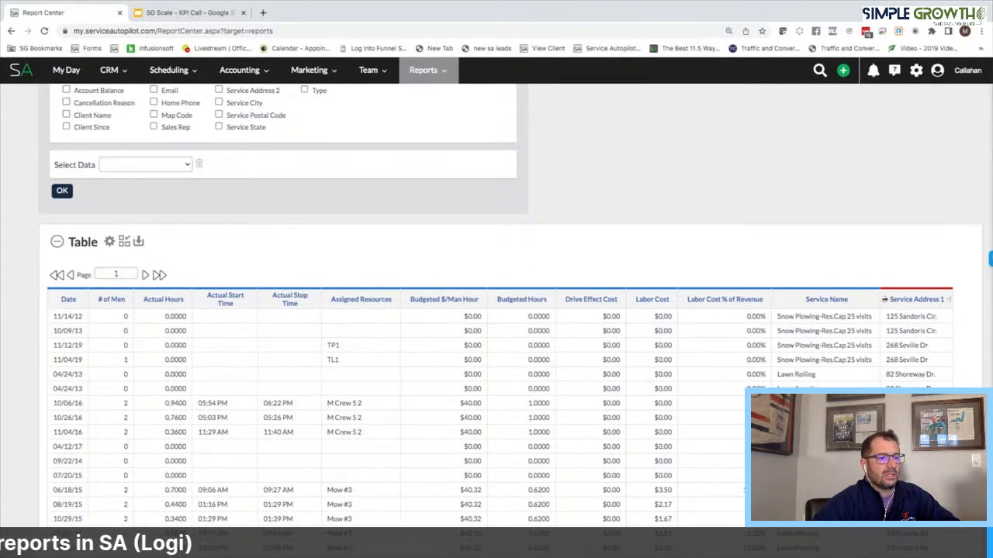
left_click_drag(885, 300, 93, 304)
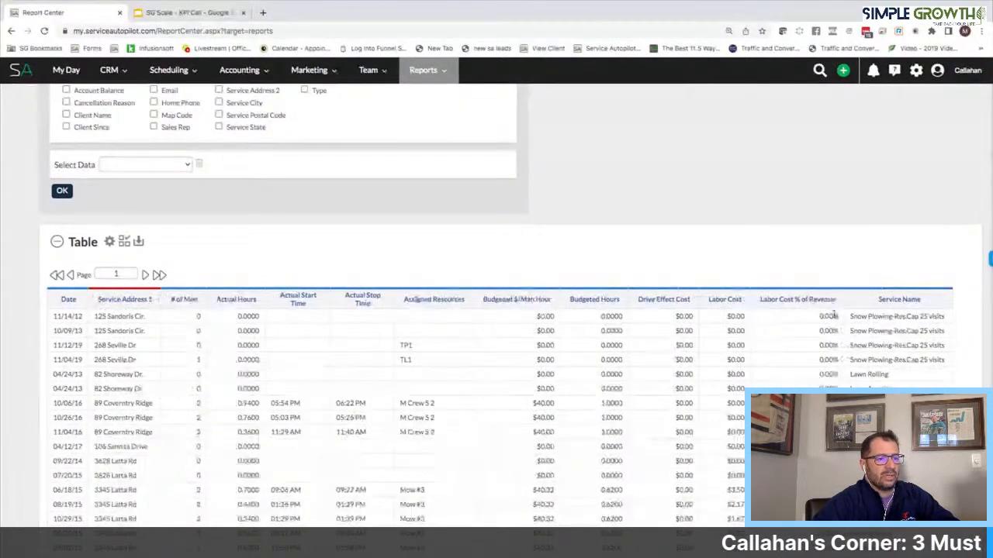
left_click_drag(848, 299, 166, 275)
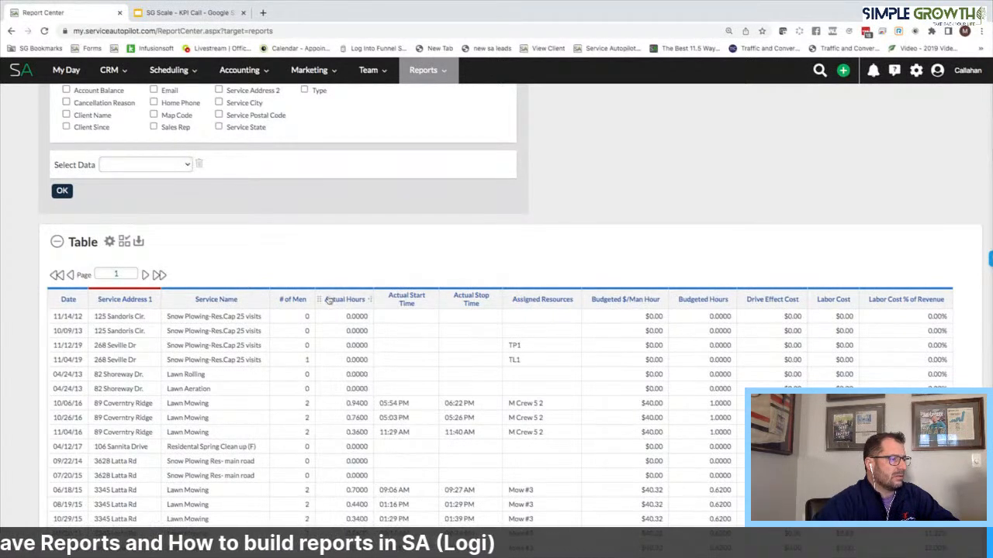
Reorder the remaining columns: Assigned Resources before # of Men, Actual Hours after Actual Stop Time, Budgeted Hours before Budgeted $/Man Hour, Labor Cost before Drive Effect Cost.
left_click_drag(318, 299, 510, 319)
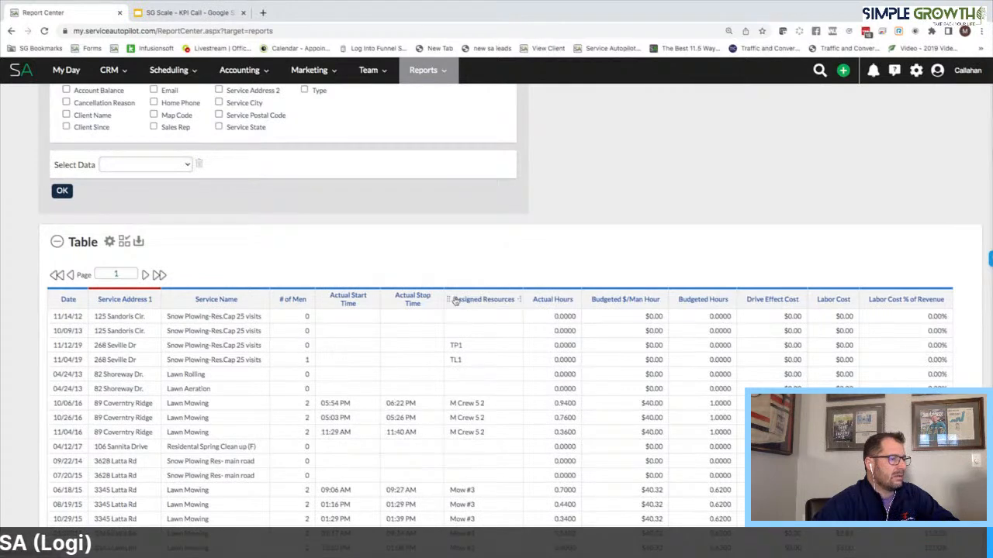
left_click_drag(446, 300, 271, 299)
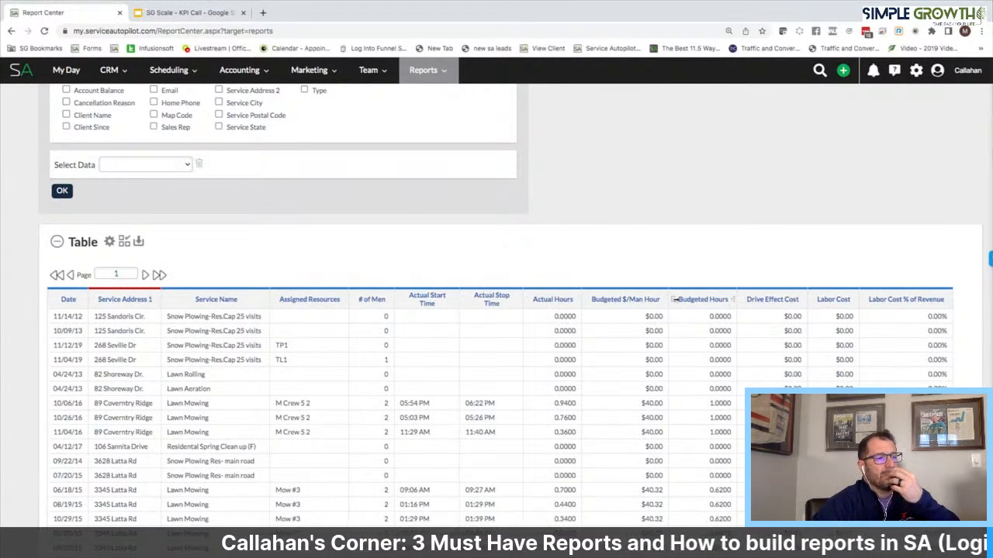
left_click_drag(703, 300, 589, 298)
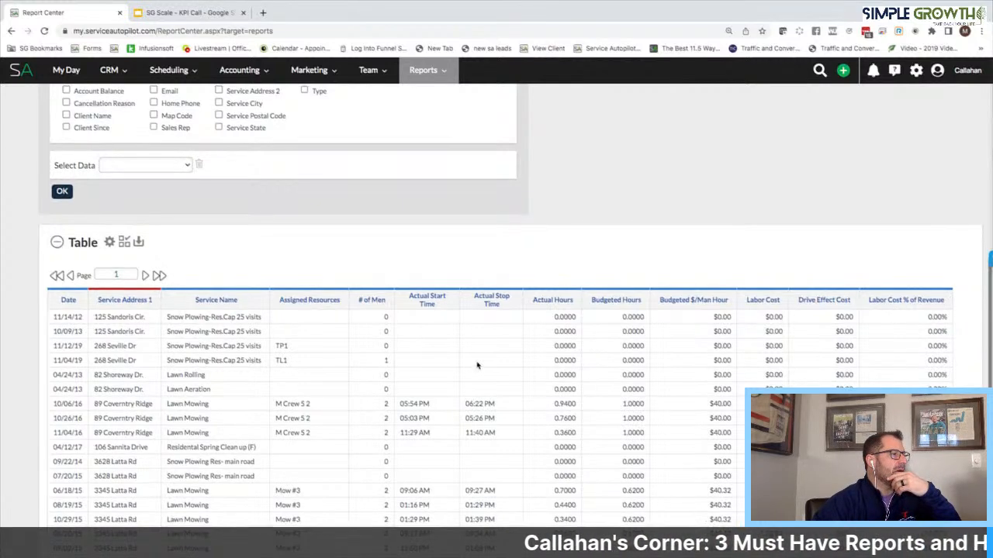
Set up a row filter on the Date column with the Date Range comparison, keeping Specific Date as the value type.
scroll(476, 365, "up", 3)
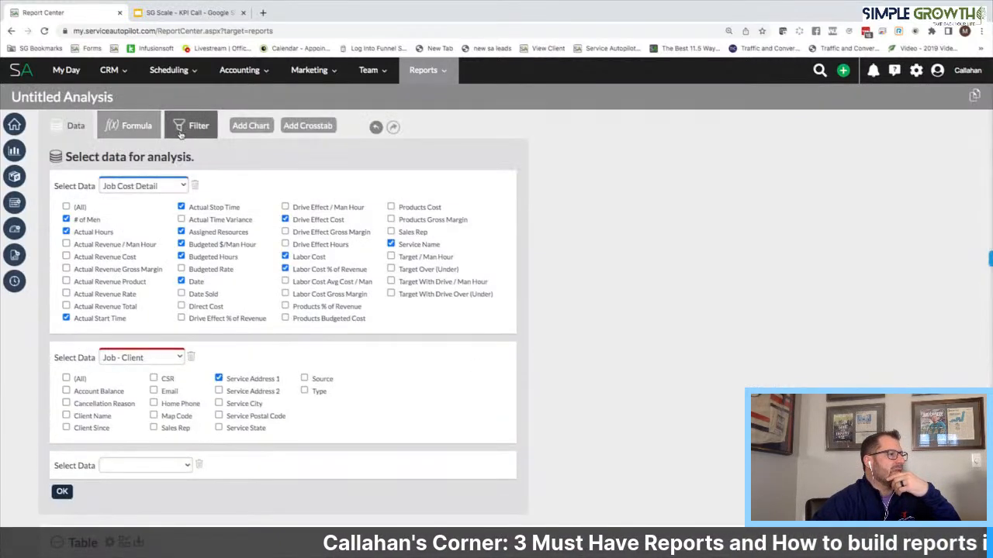
left_click(180, 133)
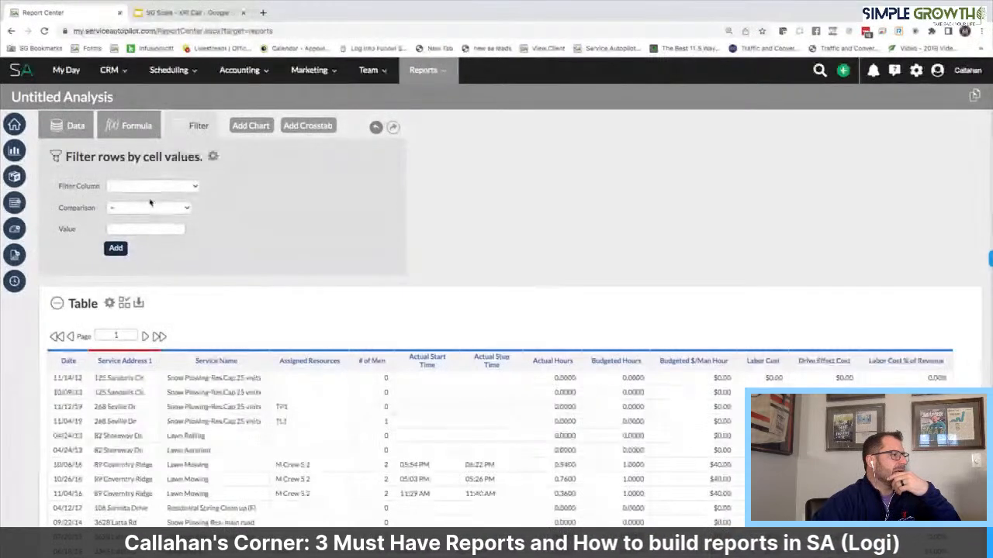
left_click(152, 186)
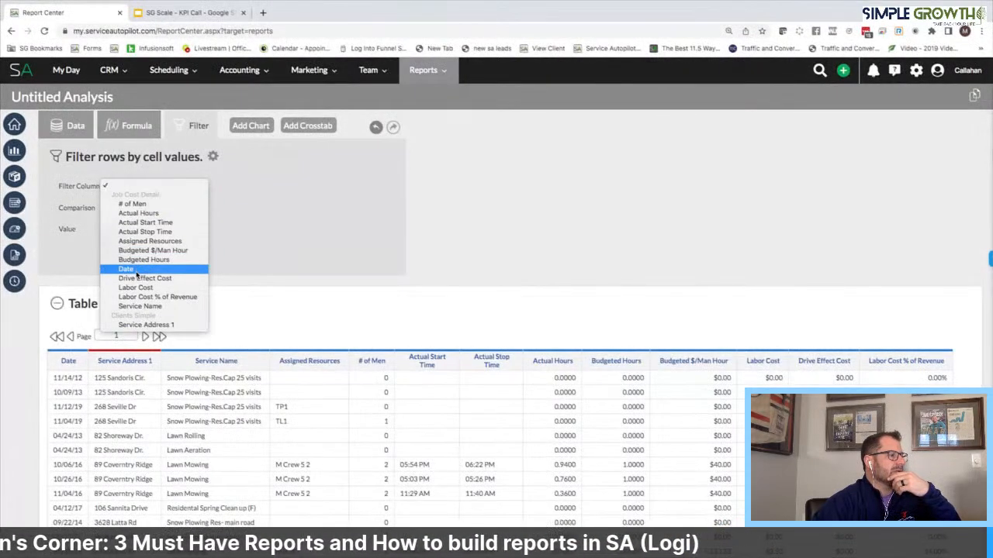
left_click(155, 269)
left_click(164, 208)
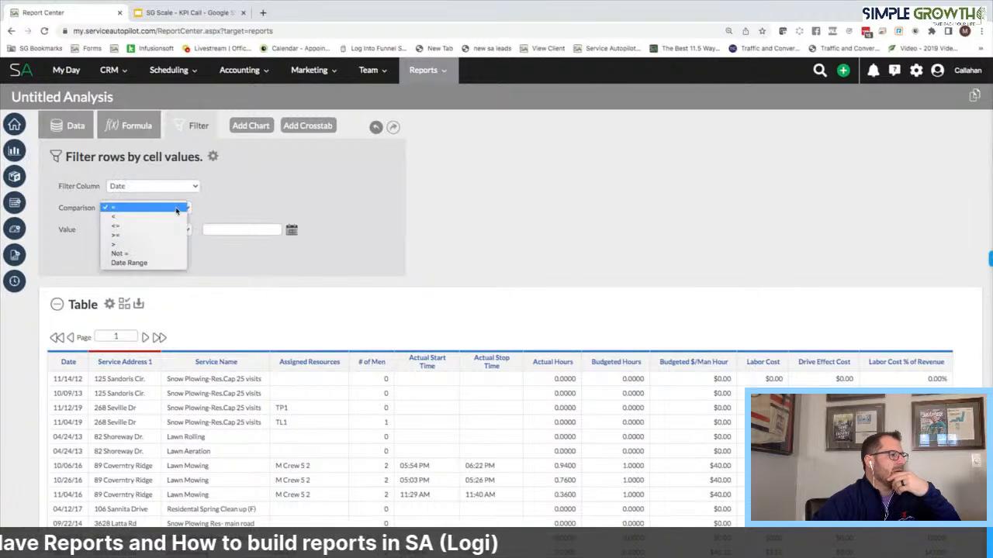
left_click(130, 262)
left_click(172, 231)
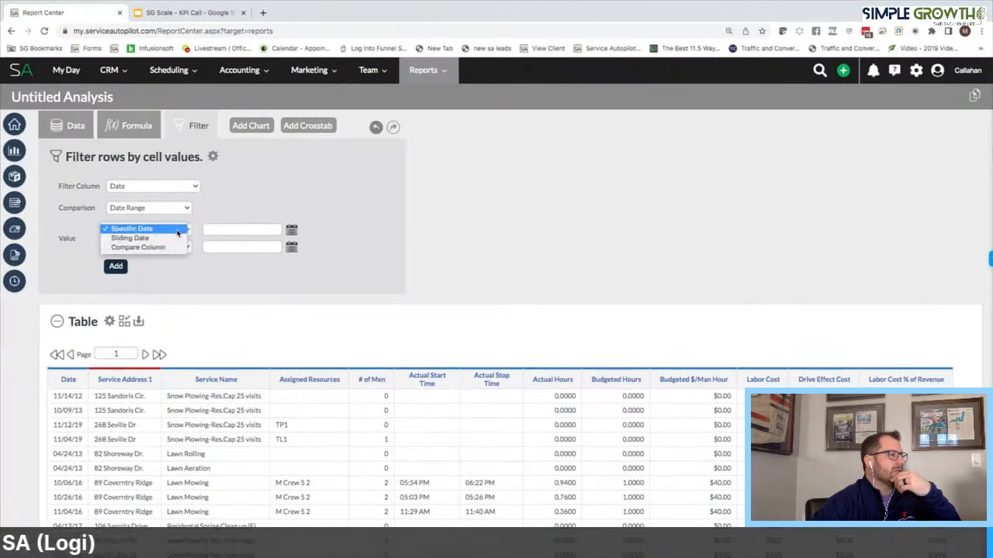
left_click(294, 238)
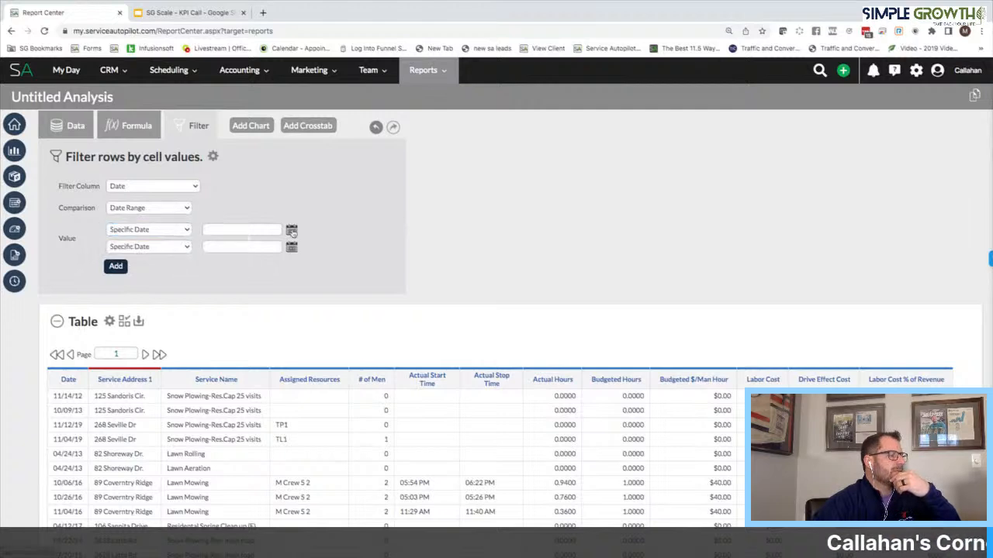
Set the start of the date range filter to 6/1/2018.
left_click(291, 231)
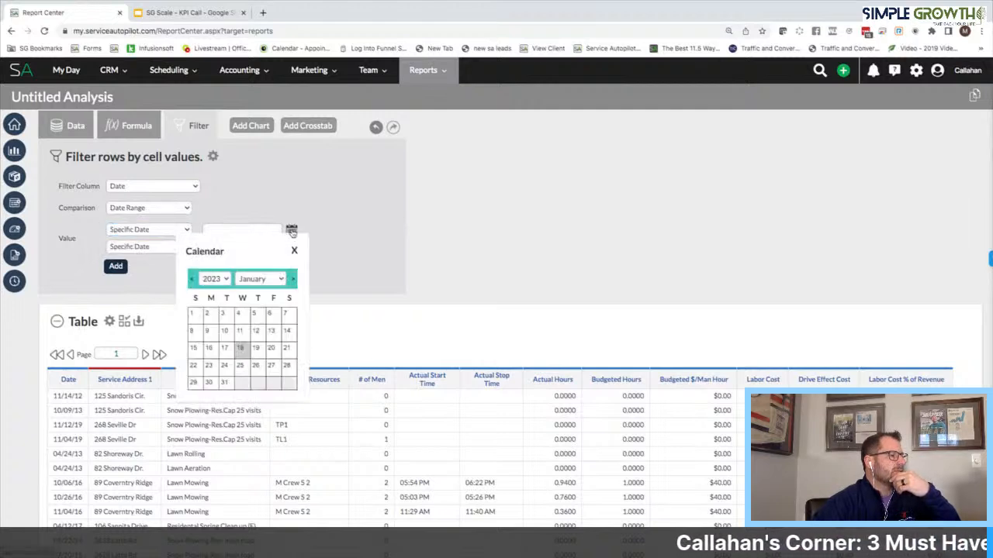
left_click(209, 279)
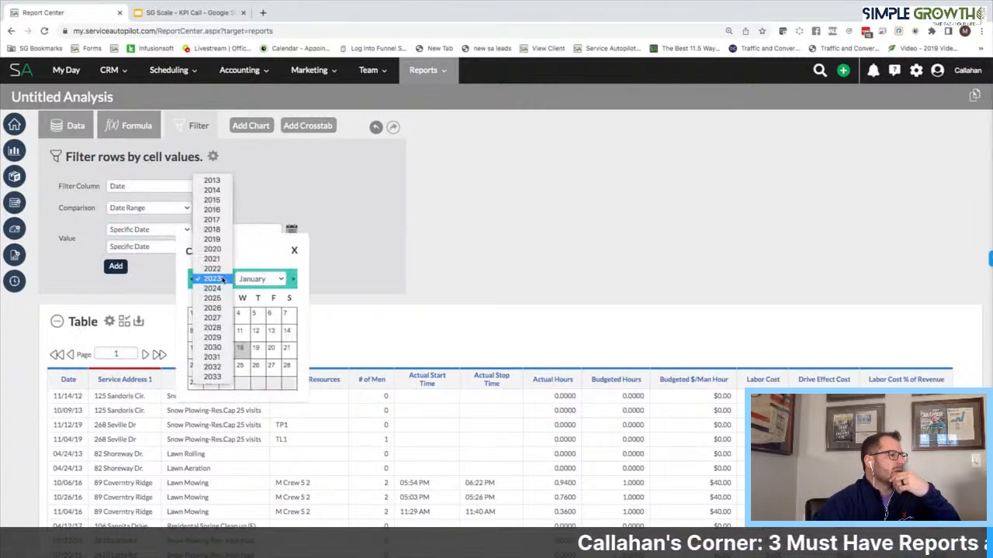
left_click(212, 229)
left_click(260, 279)
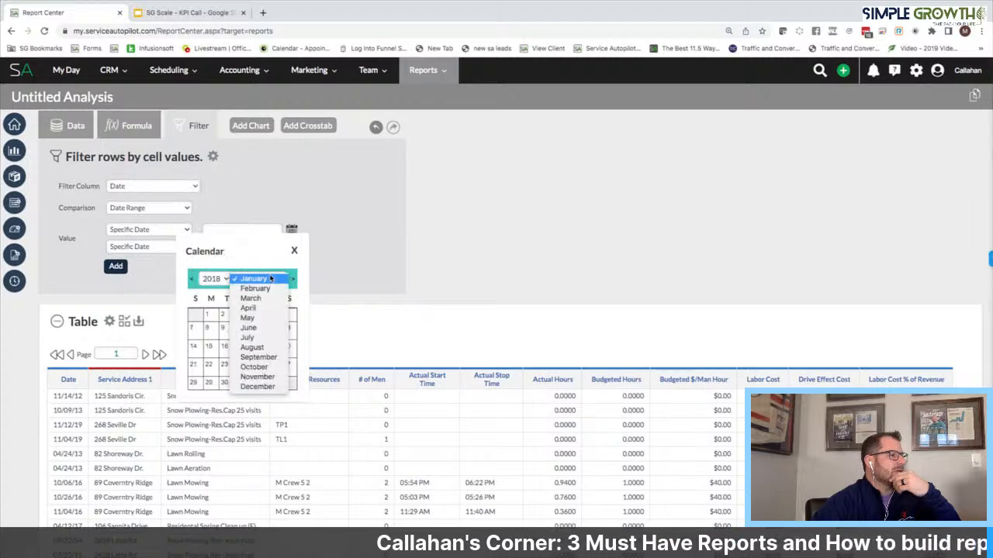
left_click(248, 327)
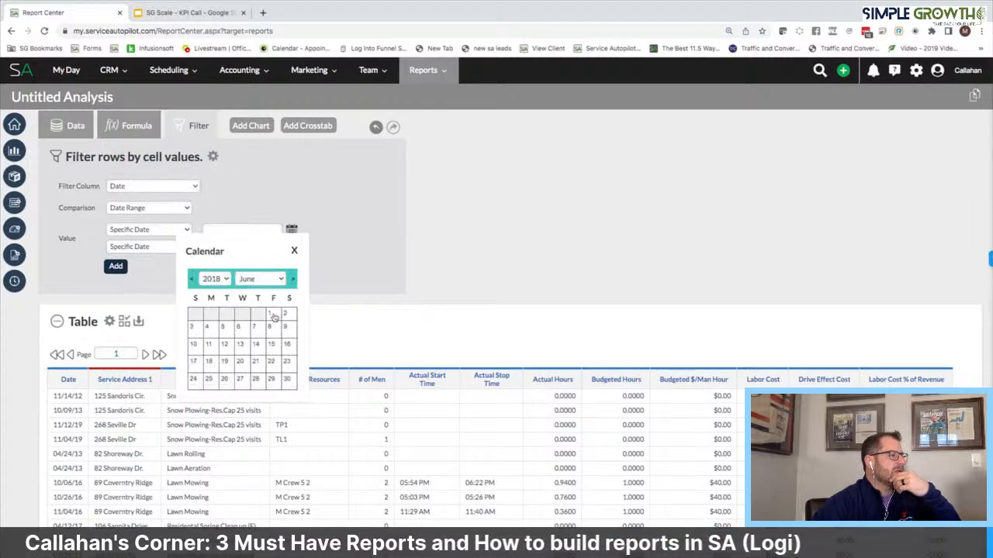
left_click(270, 313)
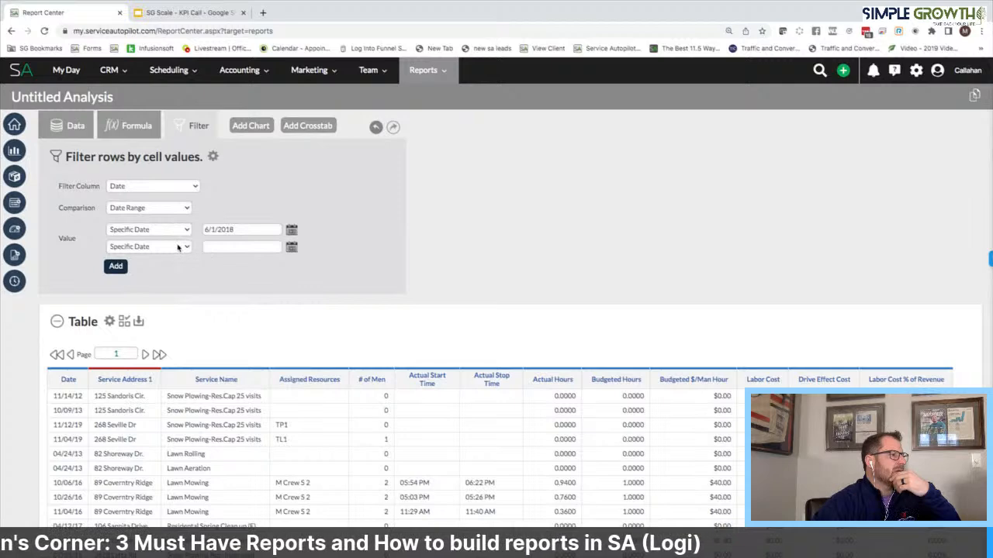
Set the end of the date range to 6/30/2018 and add the filter to the report.
left_click(291, 246)
left_click(327, 292)
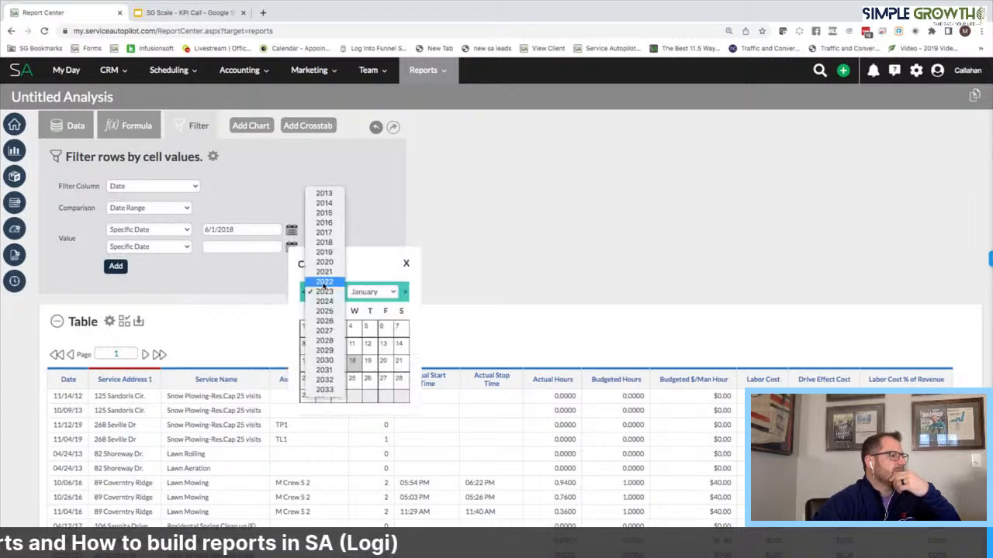
left_click(324, 243)
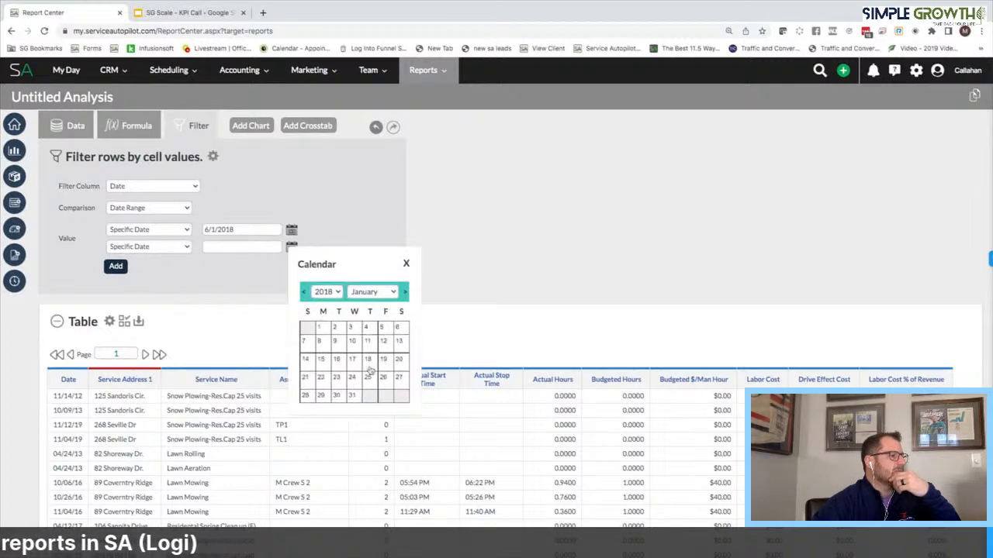
left_click(381, 292)
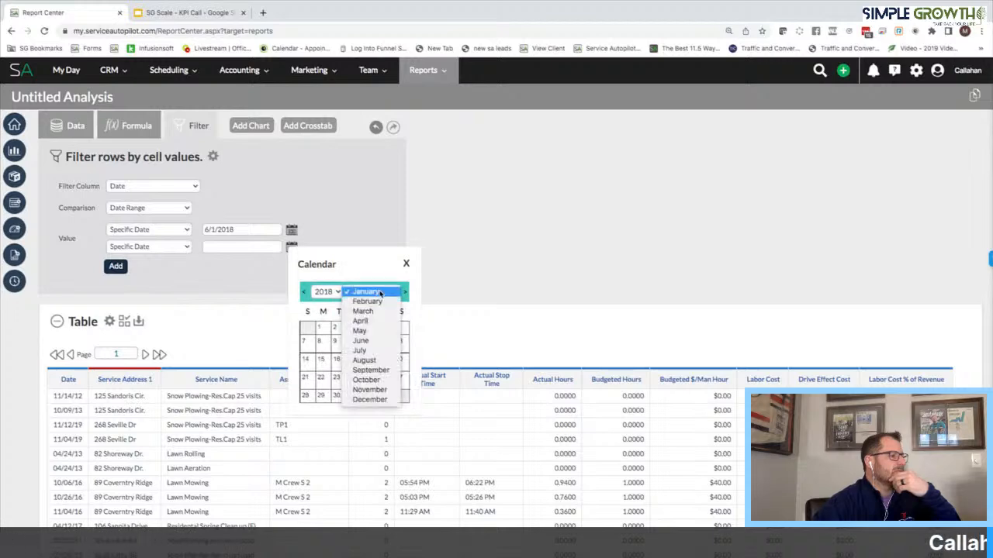
left_click(372, 342)
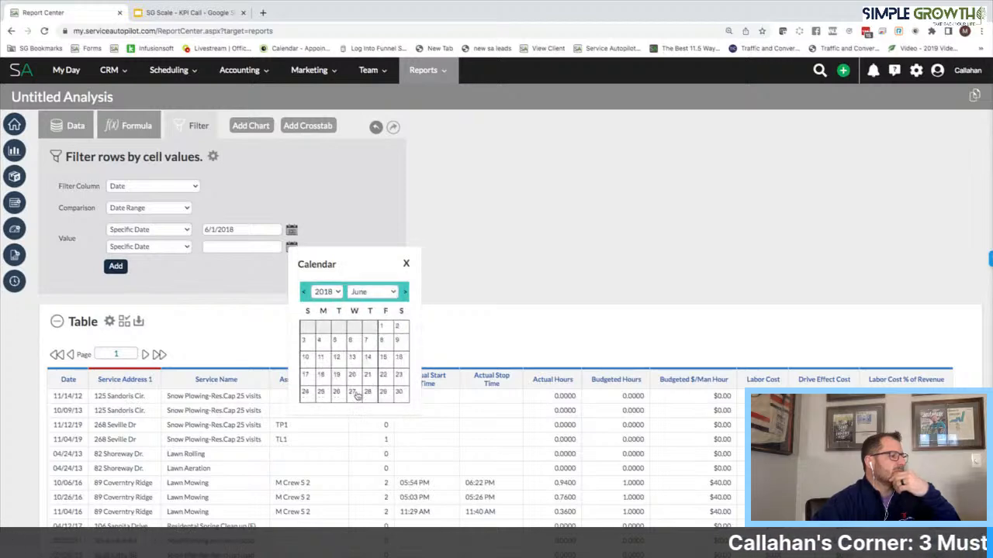
left_click(400, 392)
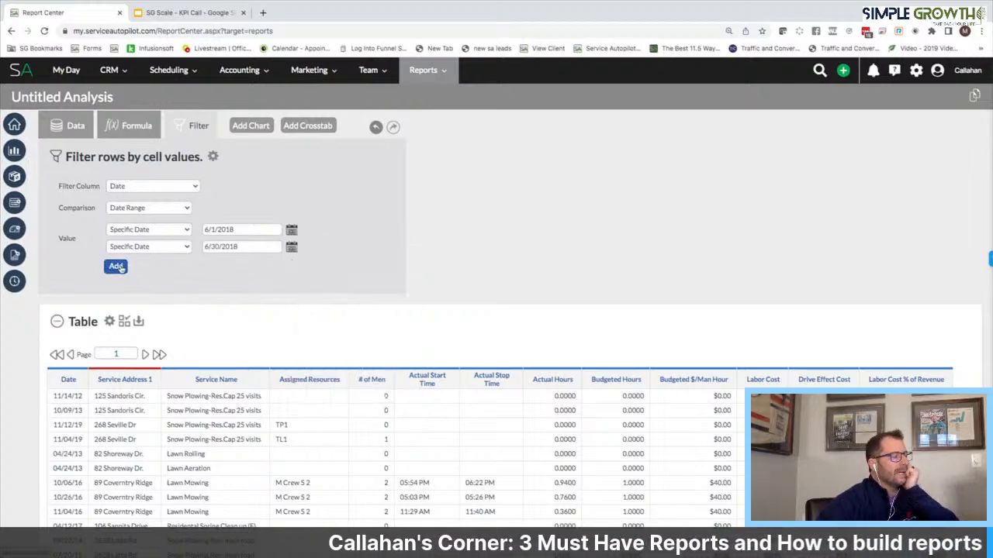
left_click(116, 267)
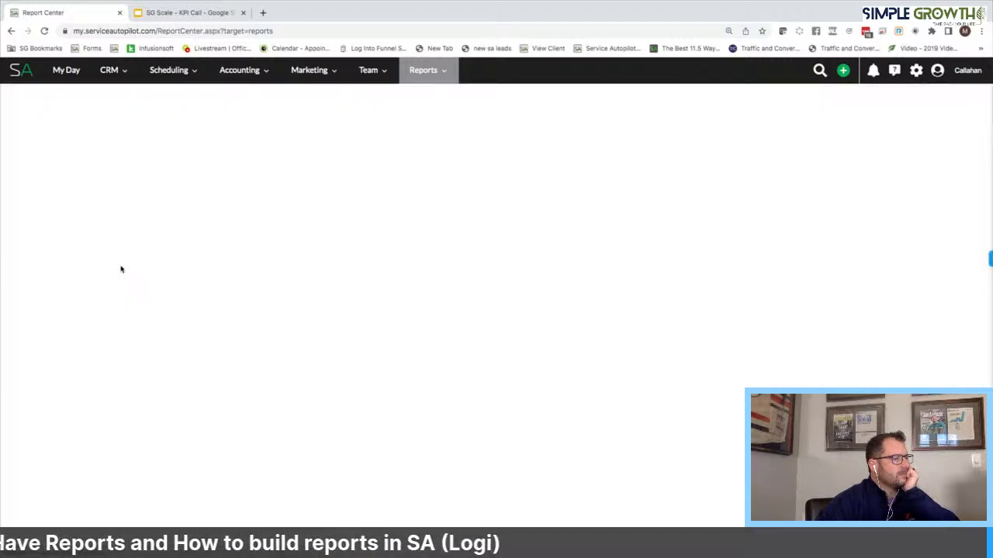
Sort the filtered table by the Date column in A-Z order.
scroll(435, 353, "down", 1)
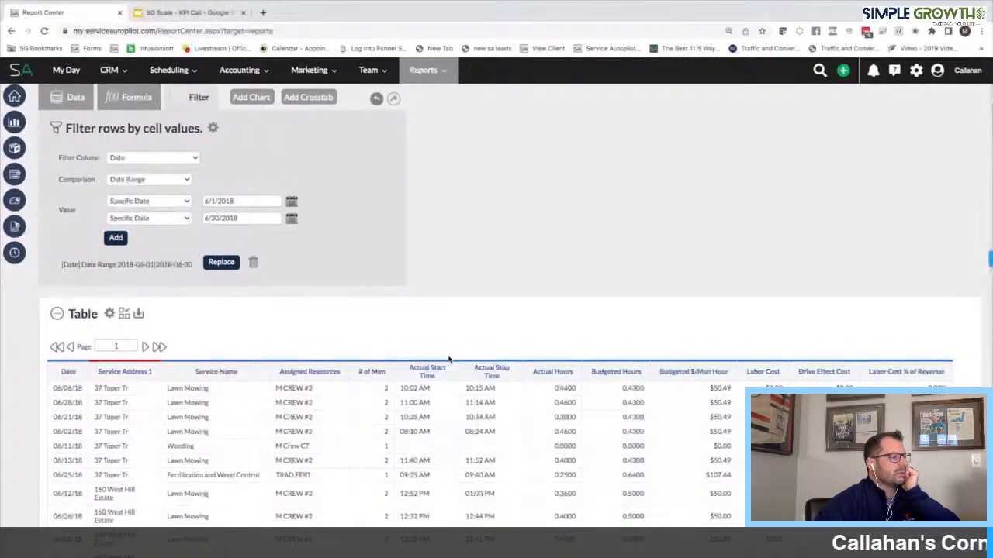
left_click(74, 375)
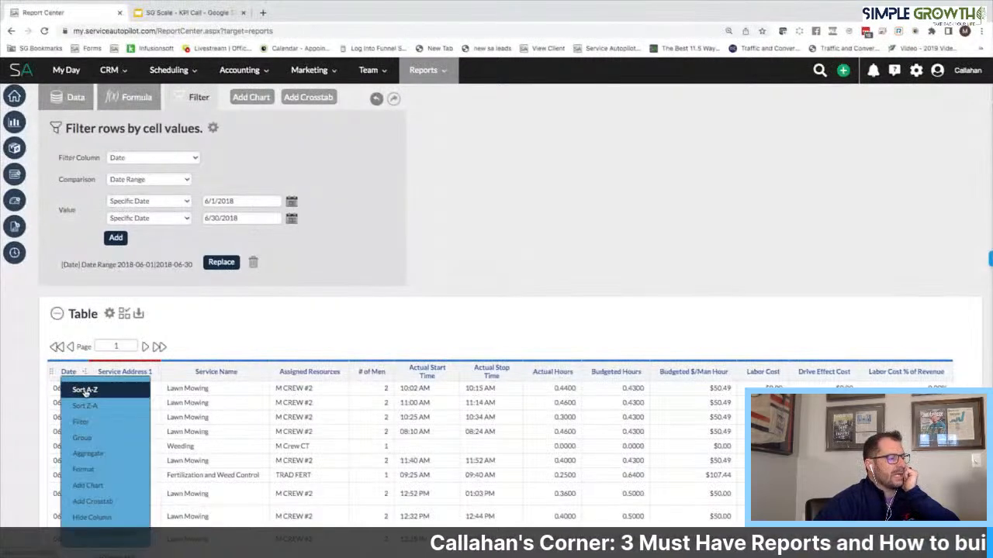
left_click(85, 390)
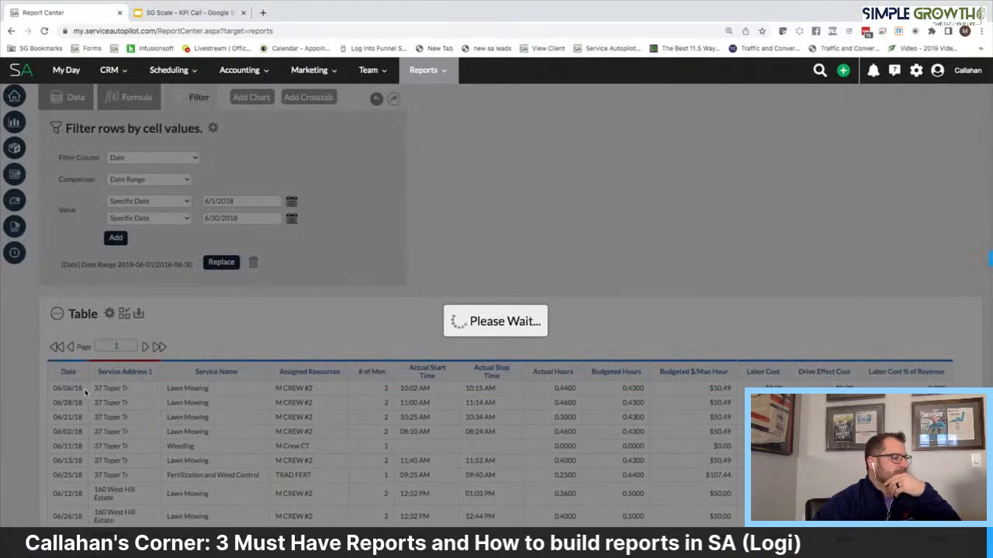
Group the table rows by Service Address 1.
scroll(340, 390, "down", 2)
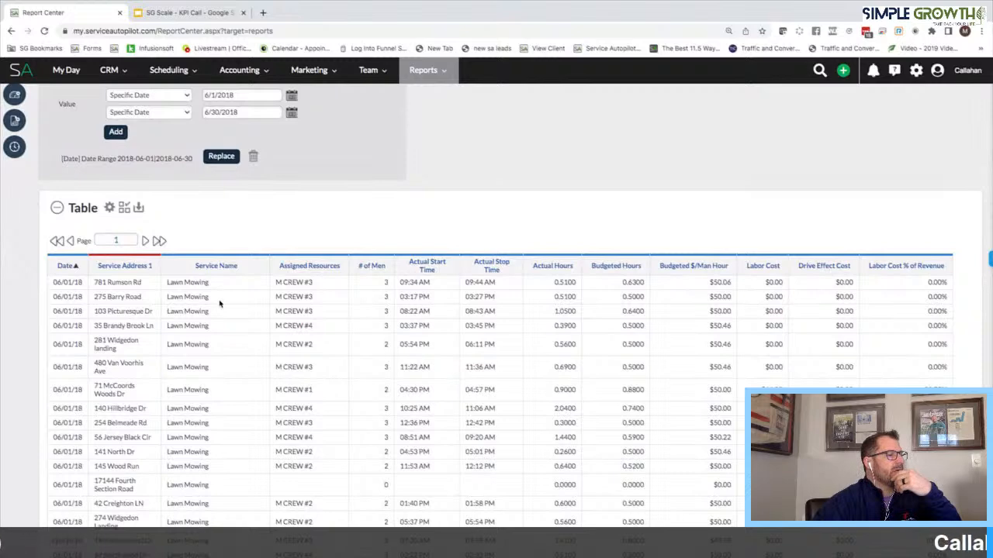
left_click(122, 268)
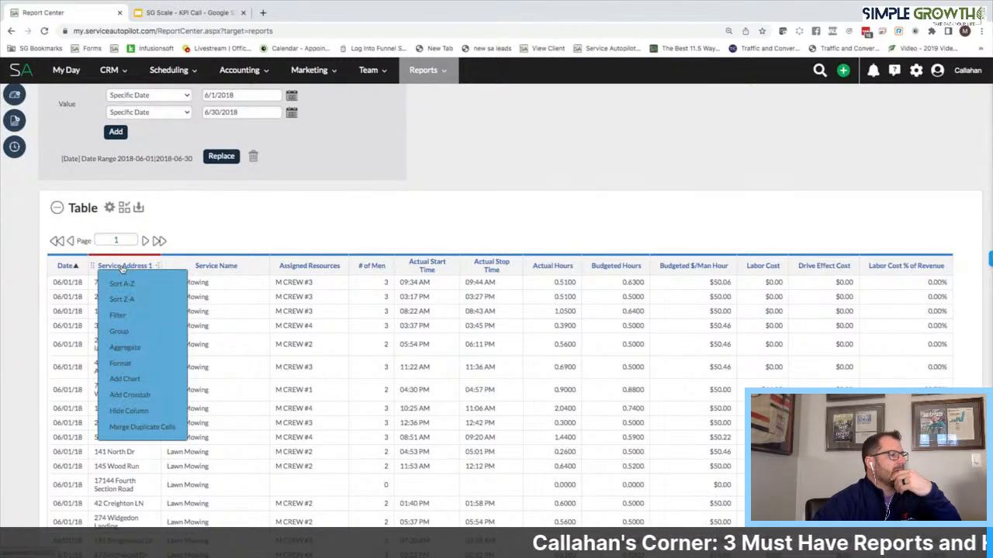
left_click(124, 331)
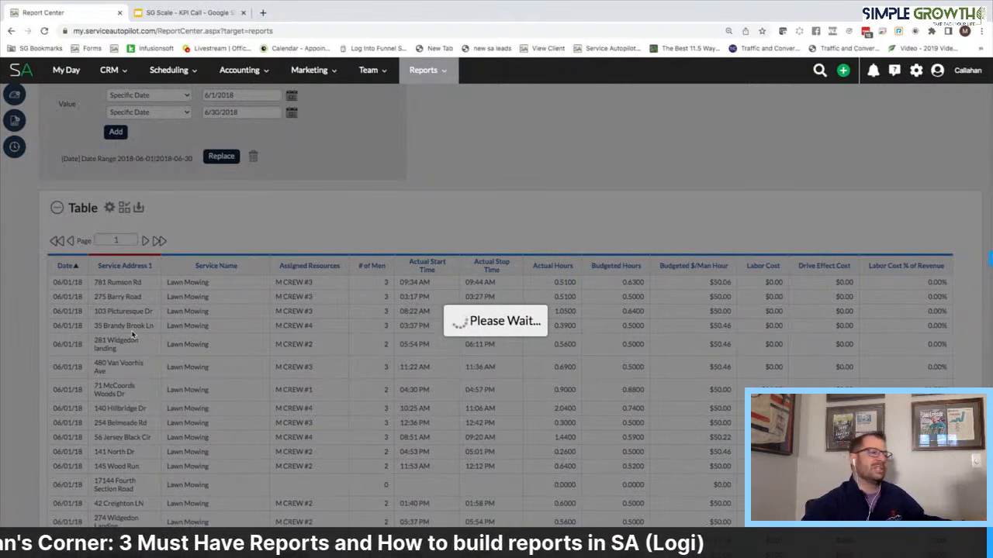
scroll(133, 335, "down", 2)
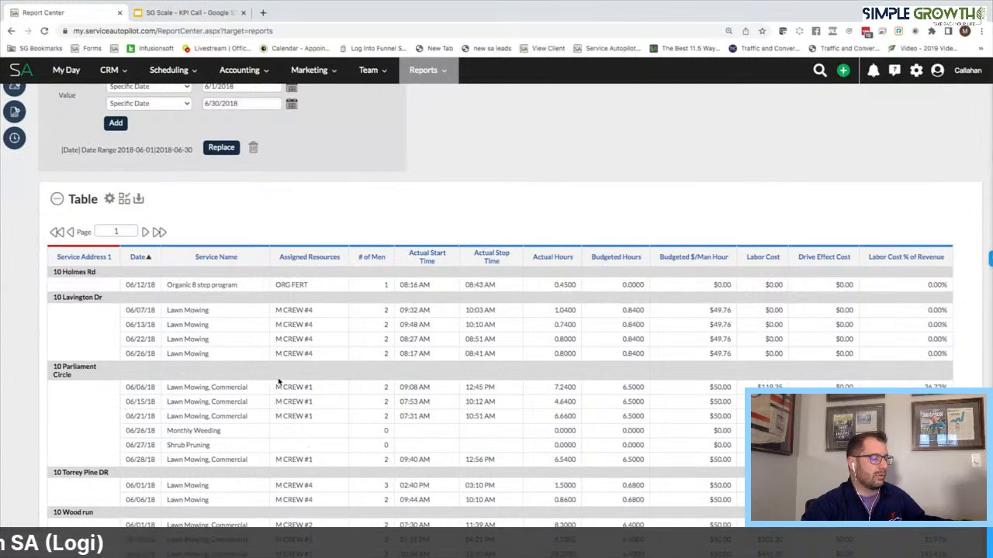
Start a new formula column and name it Over/Under B Hrs.
scroll(279, 382, "up", 1)
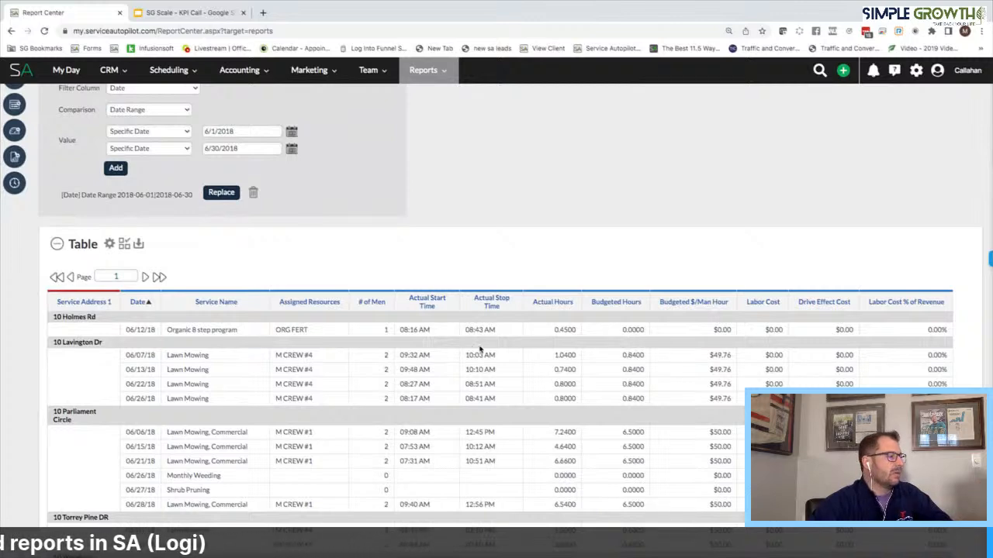
scroll(479, 349, "up", 1)
scroll(480, 349, "down", 1)
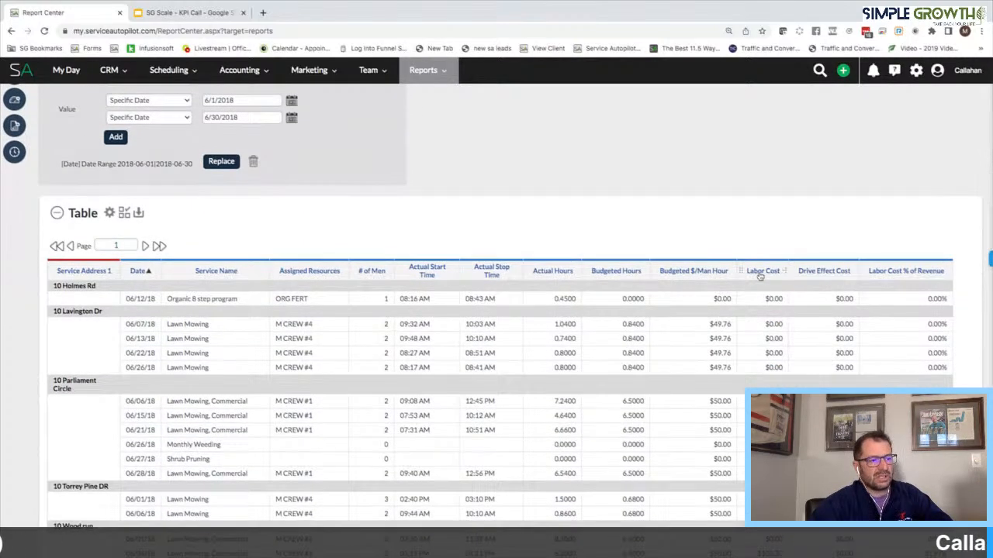
scroll(582, 394, "up", 2)
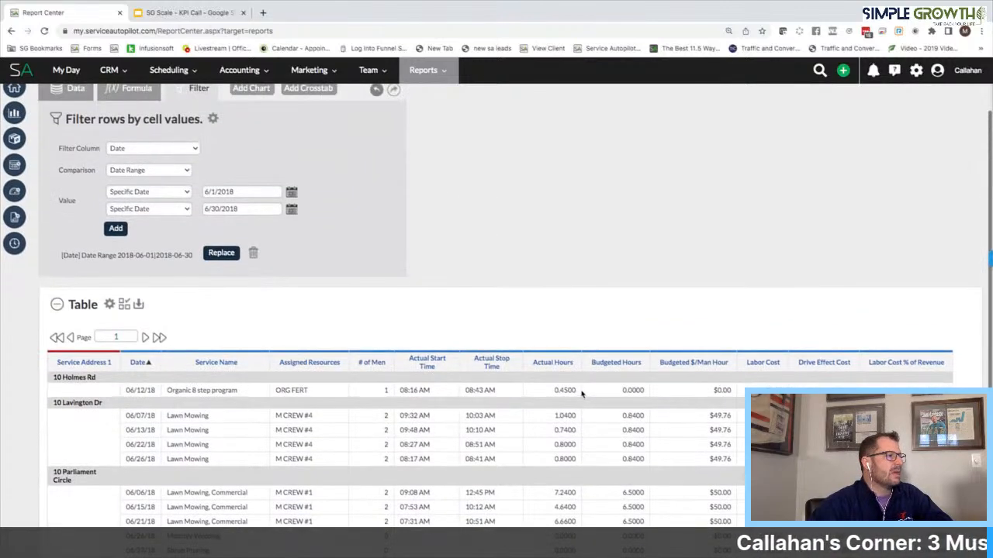
scroll(446, 324, "up", 1)
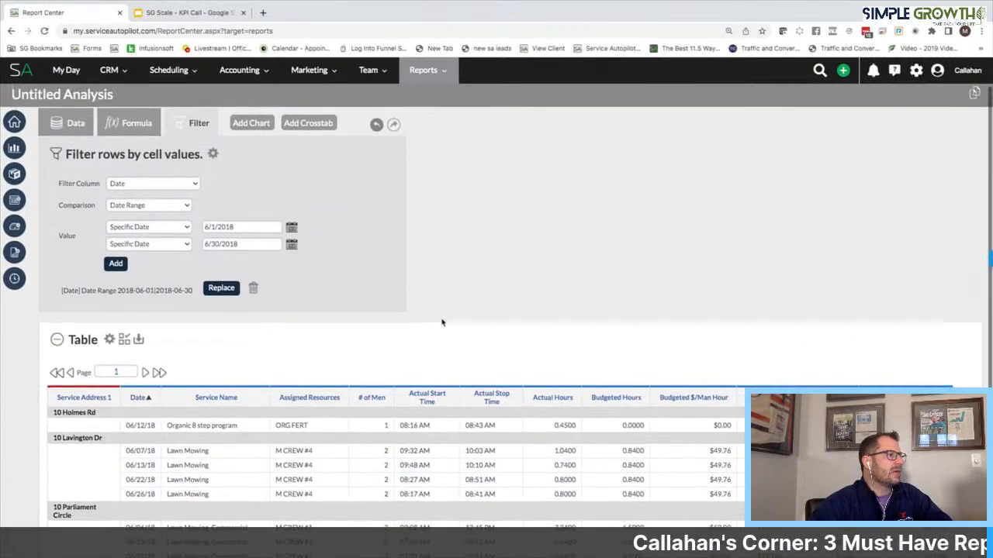
left_click(146, 126)
left_click(140, 180)
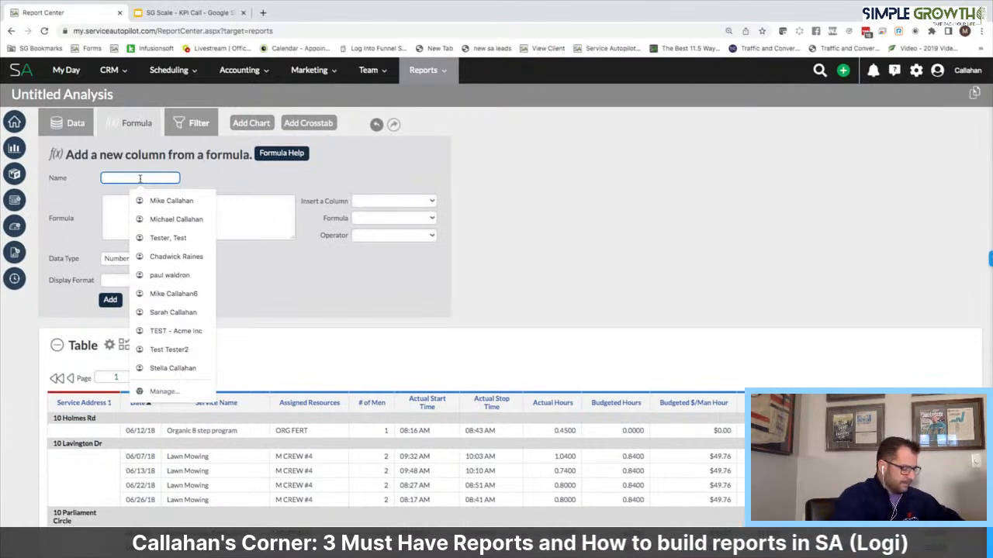
type("C")
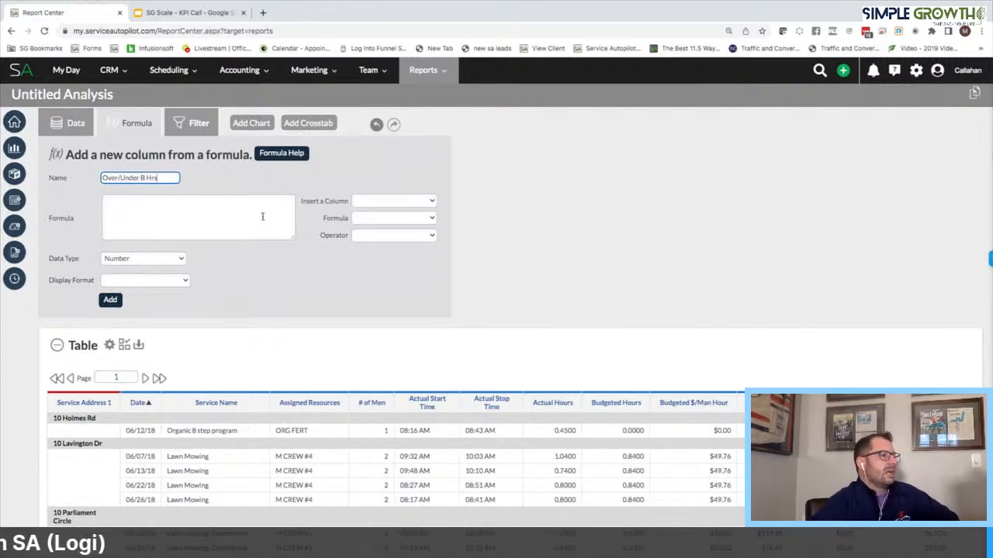
Build the column's formula as Budgeted Hours minus Actual Hours, using the Job Cost Detail columns.
left_click(413, 204)
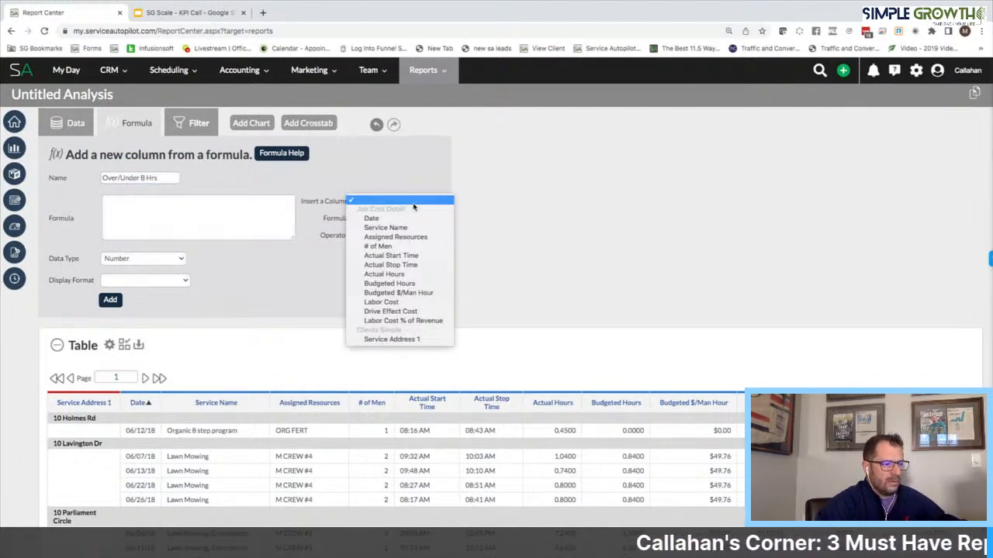
left_click(401, 284)
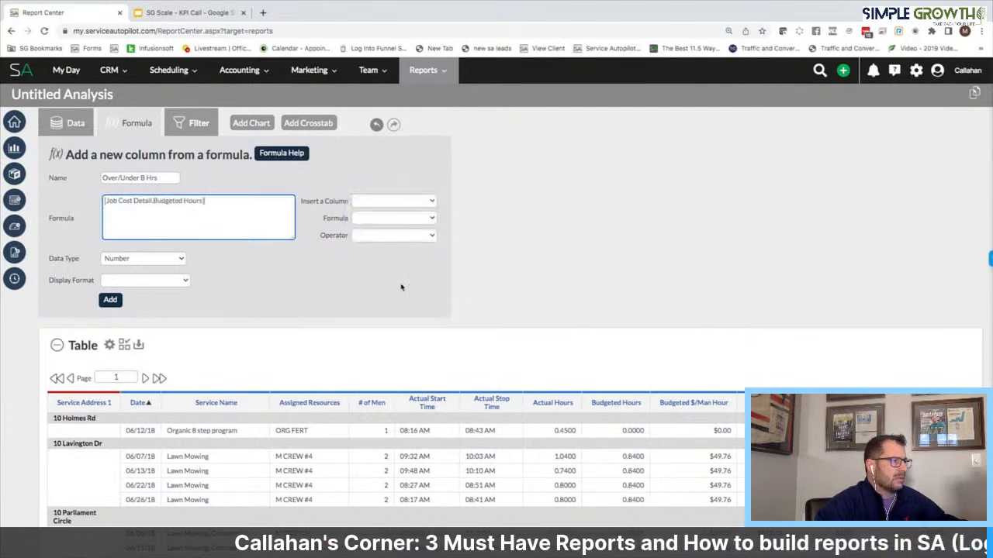
type("-")
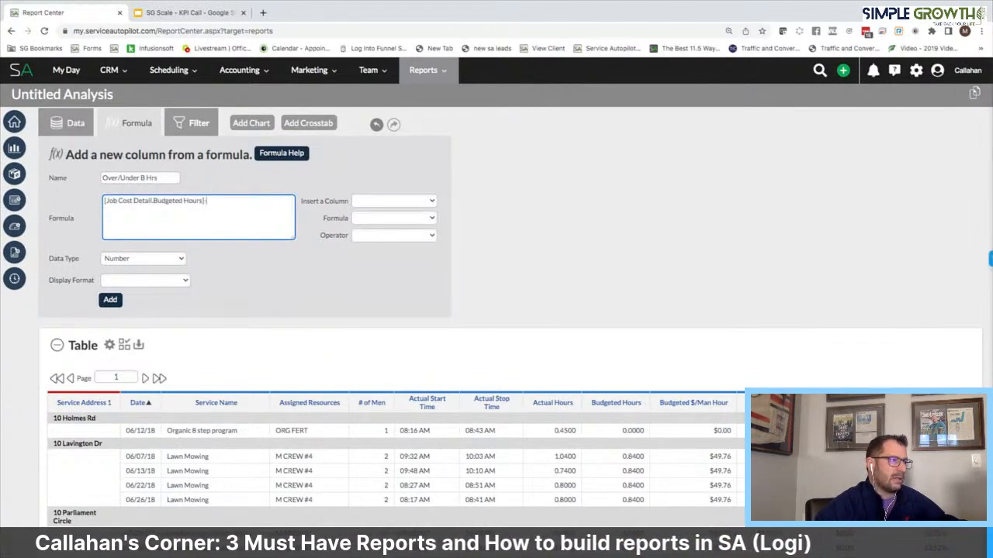
left_click(419, 201)
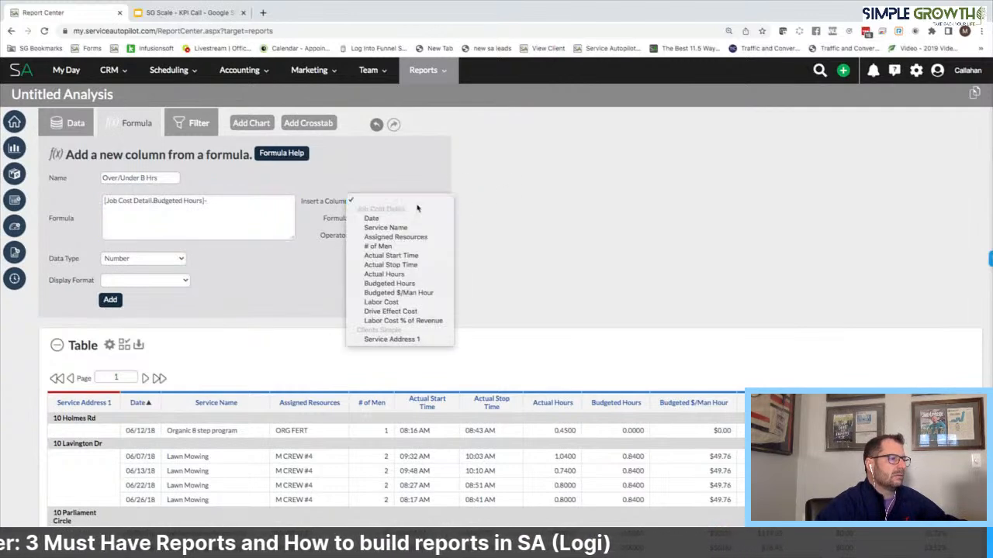
left_click(395, 274)
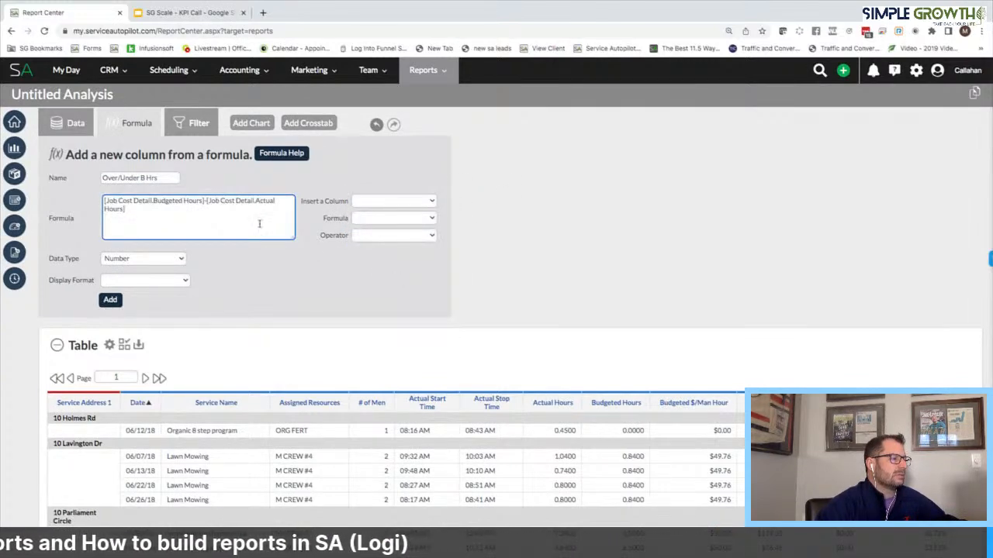
Reverse the formula to [Job Cost Detail.Actual Hours]-[Job Cost Detail.Budgeted Hours], removing the stray leading minus sign.
left_click_drag(207, 200, 115, 208)
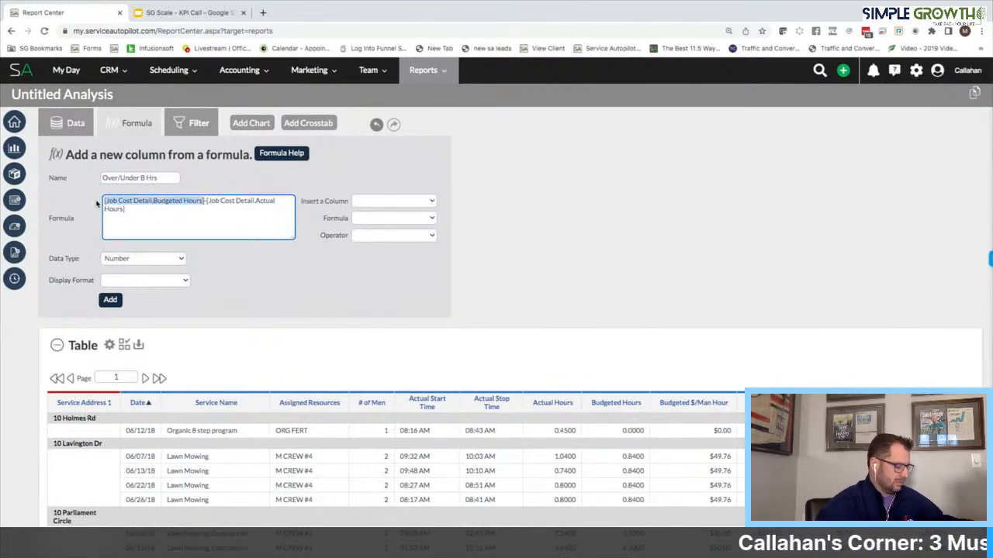
key("BackSpace")
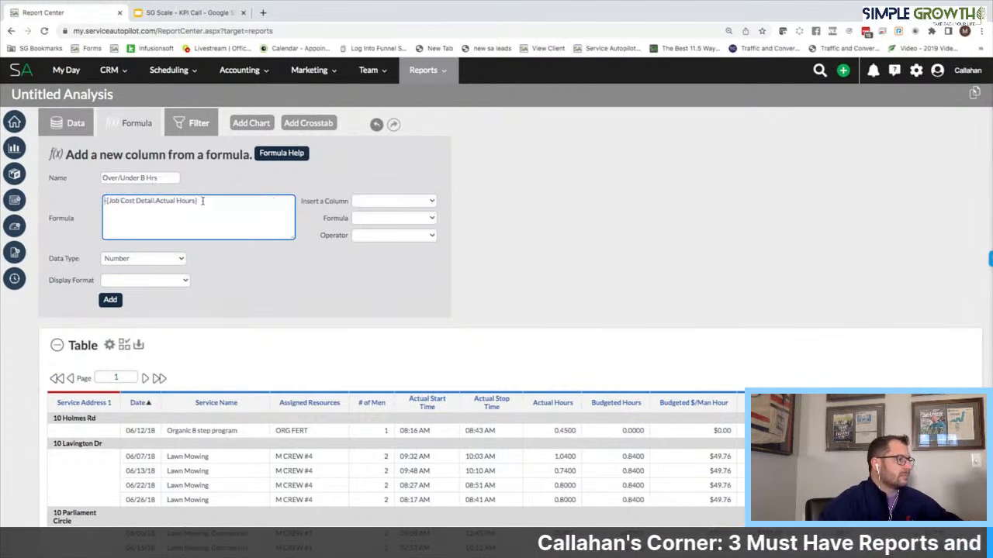
type("-[Job Cost Detail.Budgeted Hours]")
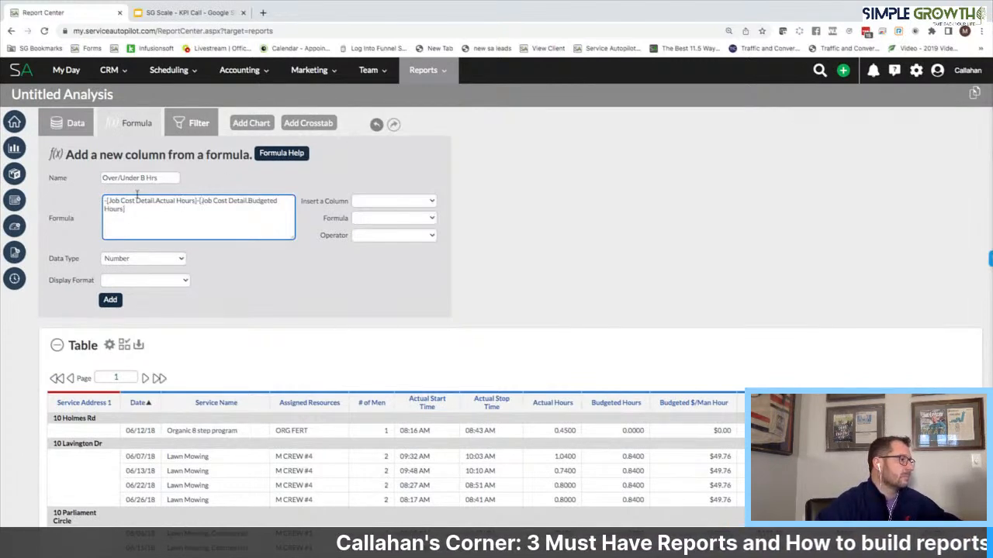
left_click(106, 201)
key("BackSpace")
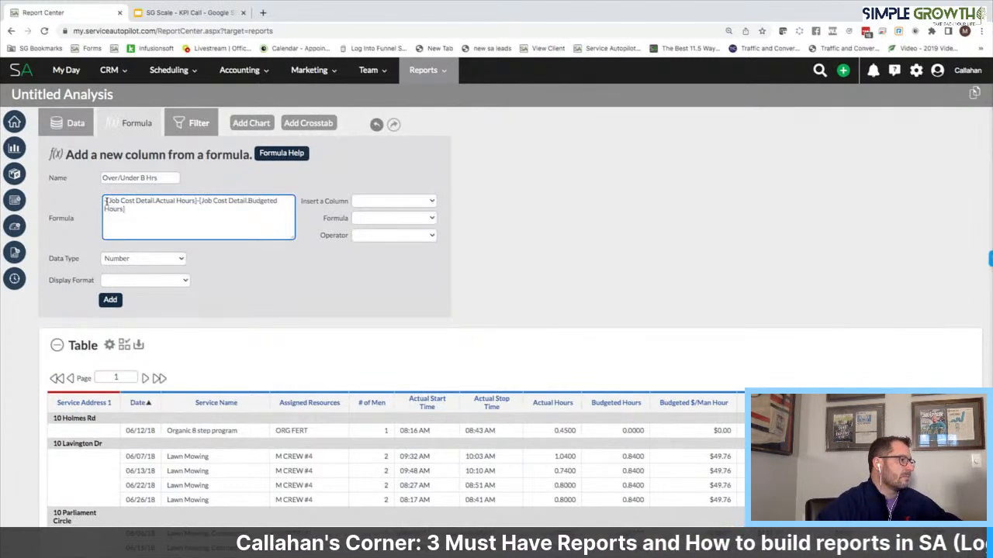
Add the Over/Under B Hrs formula column with the Number data type, leaving its display format blank.
left_click(141, 261)
left_click(124, 260)
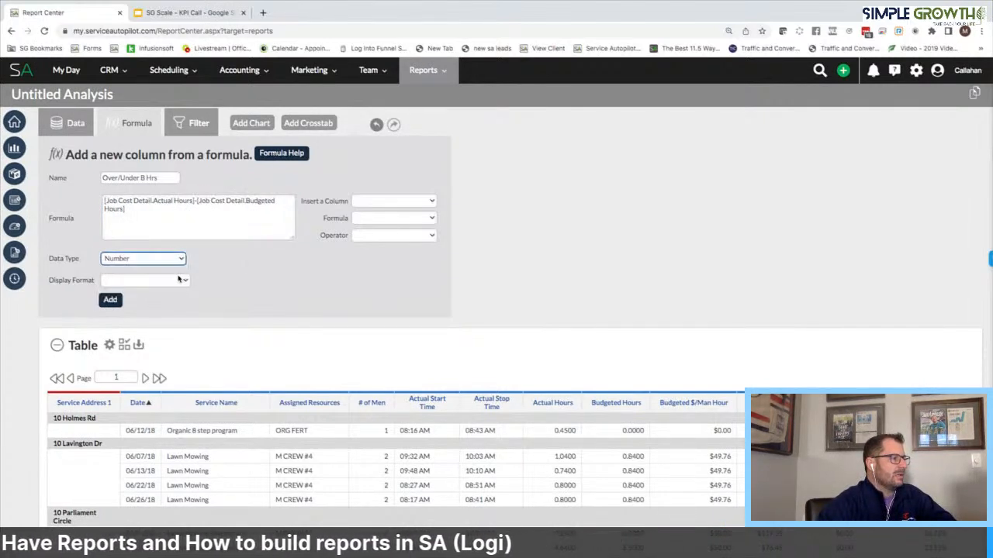
left_click(172, 283)
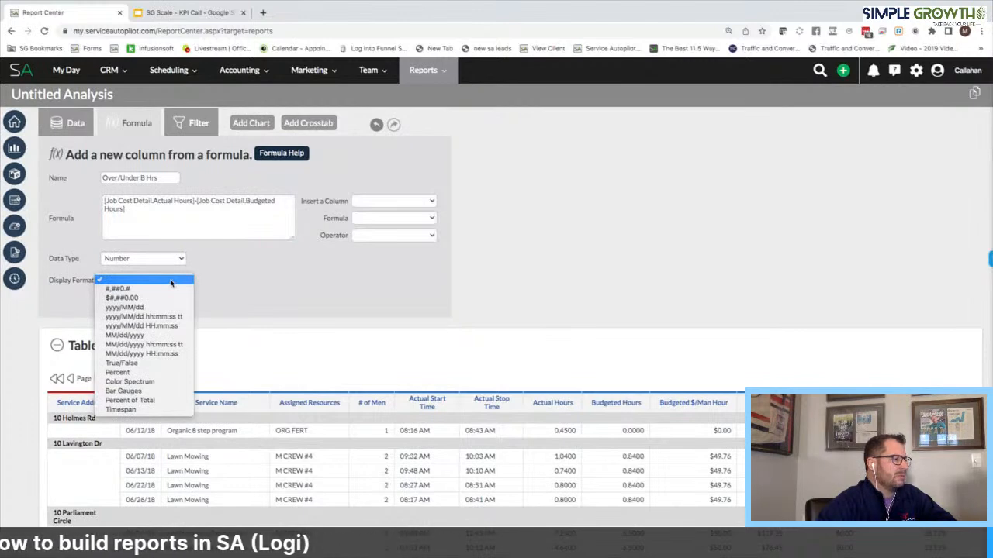
left_click(231, 288)
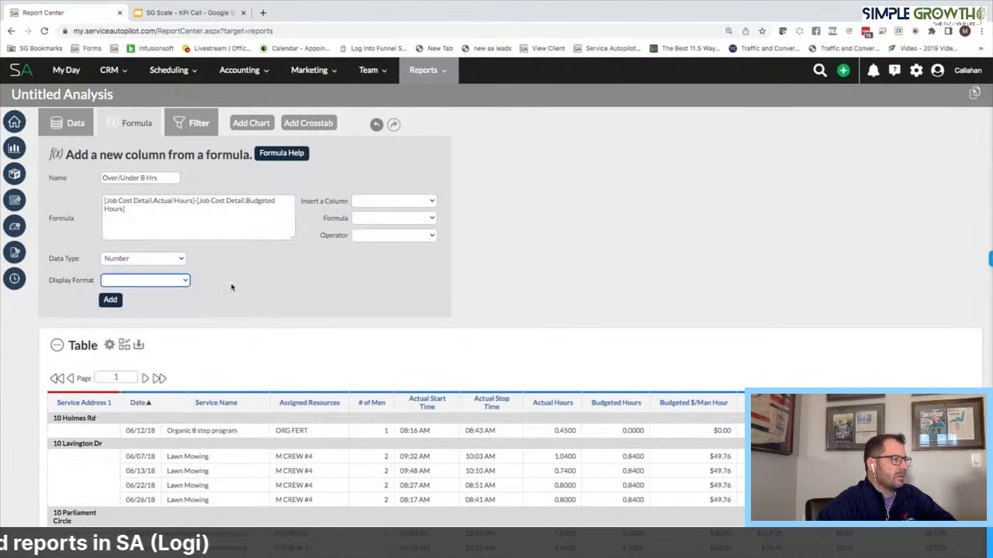
left_click(110, 300)
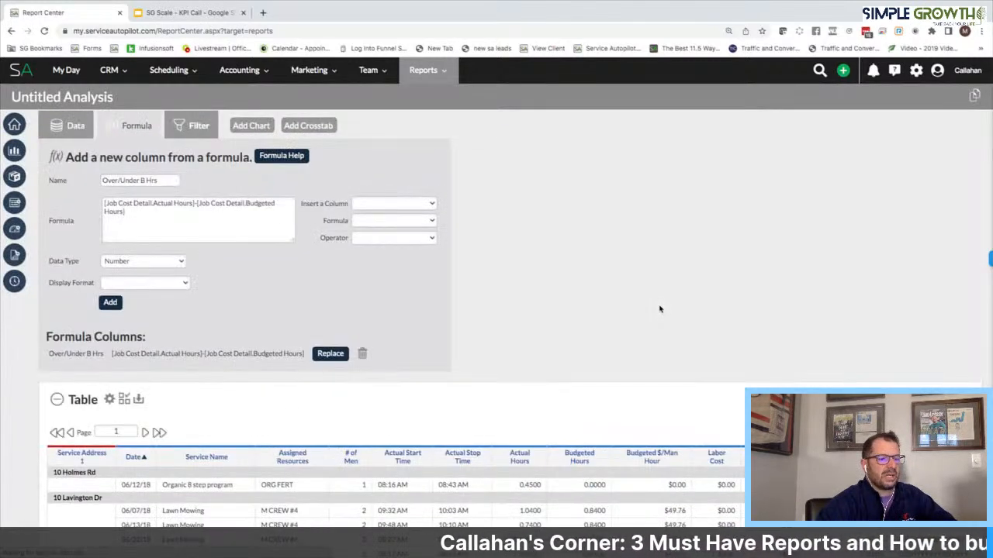
Set the display format of the Over/Under B Hrs formula to #,##0.# and replace the existing formula column with it.
scroll(659, 309, "down", 3)
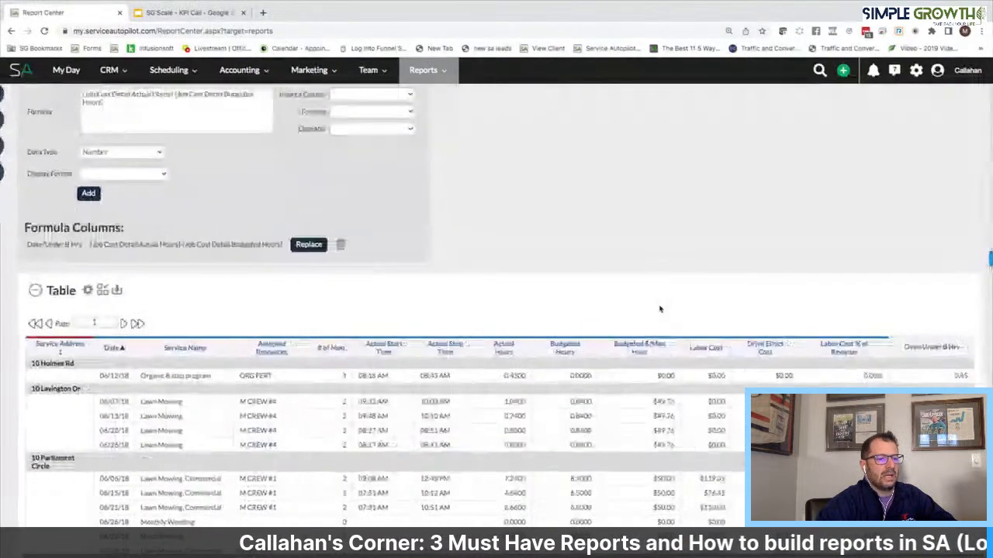
left_click(929, 353)
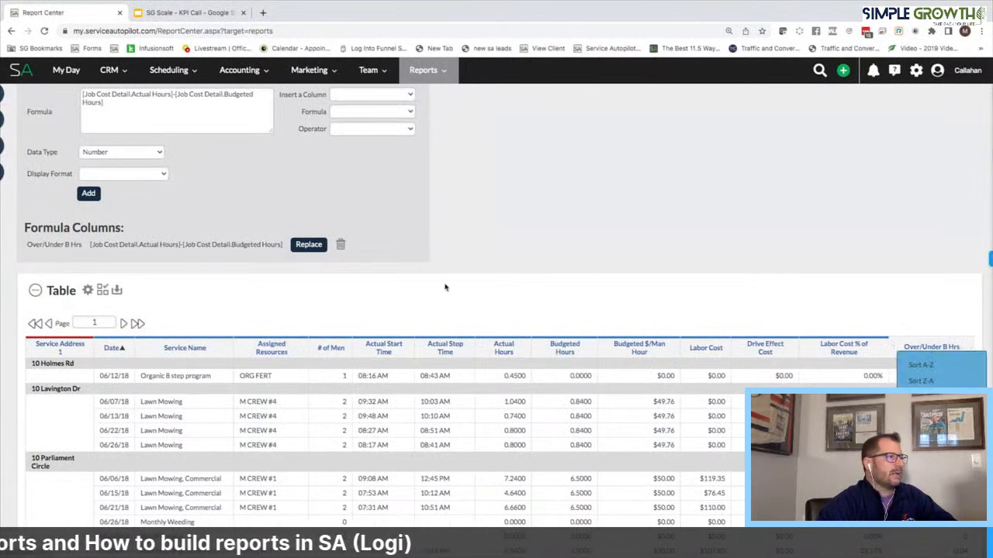
scroll(444, 287, "up", 1)
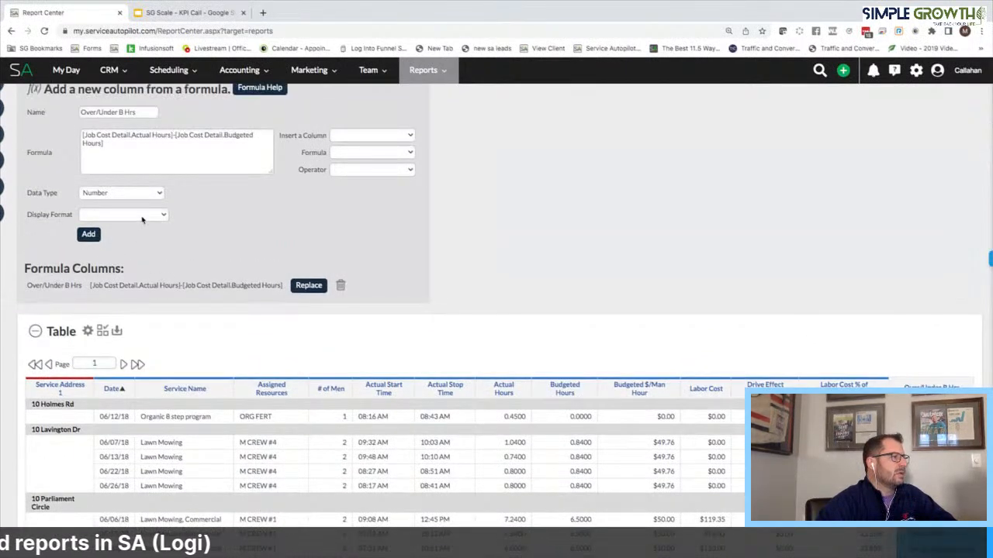
left_click(142, 219)
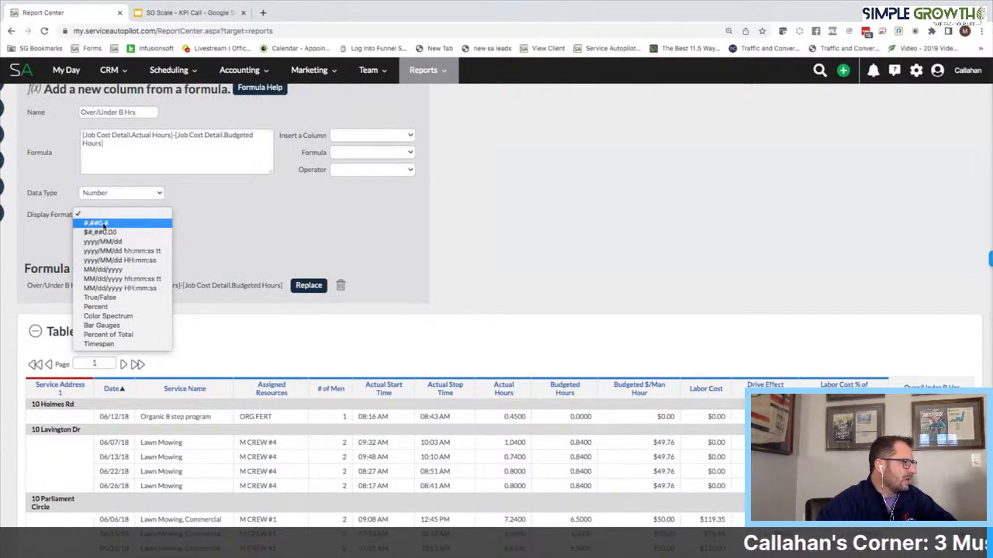
left_click(94, 223)
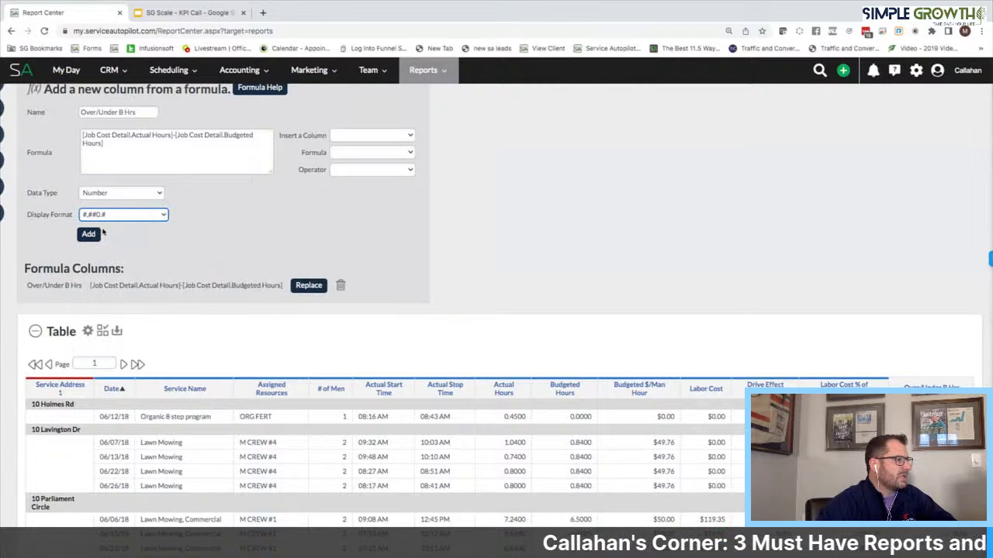
left_click(309, 285)
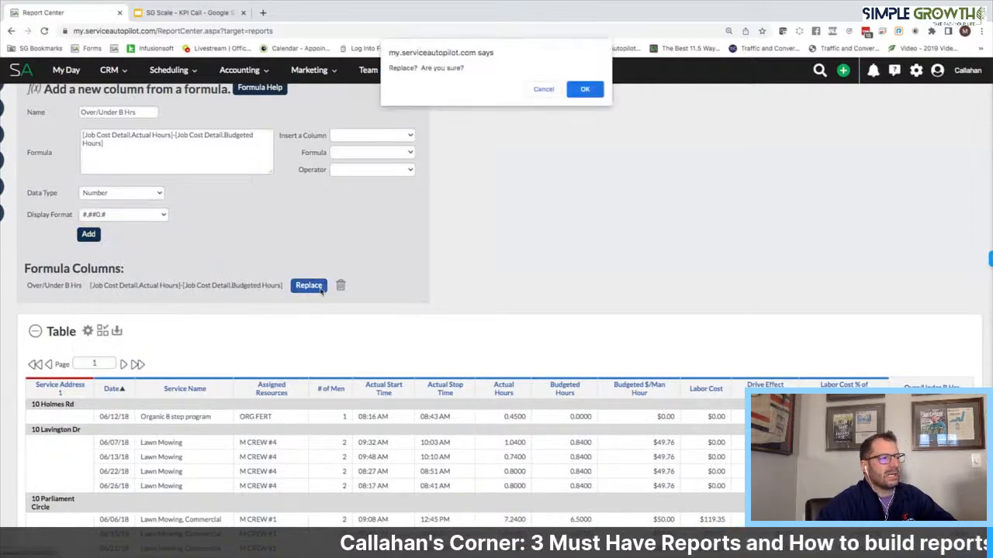
left_click(585, 89)
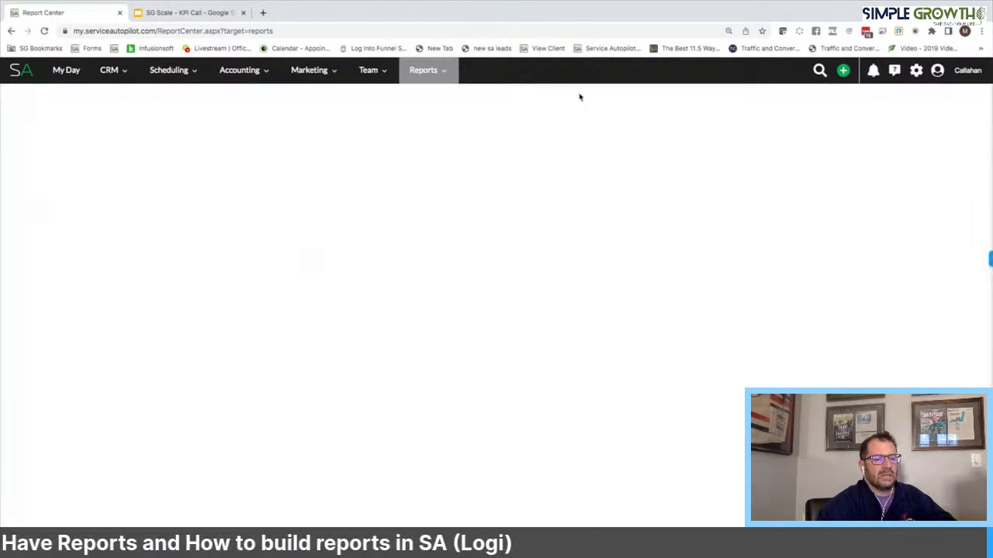
Aggregate the table's Service Name column by Count.
scroll(849, 382, "down", 3)
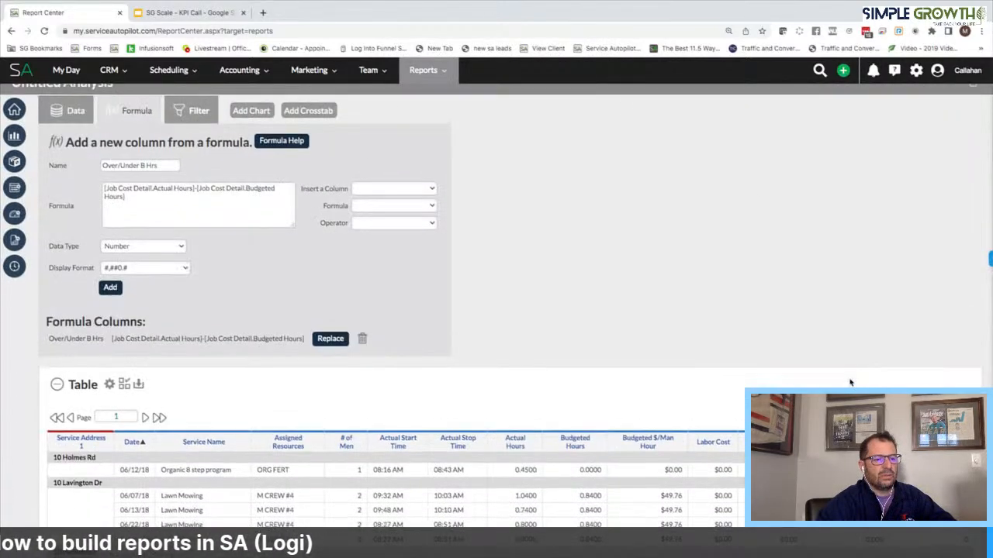
scroll(850, 382, "down", 1)
scroll(849, 382, "up", 1)
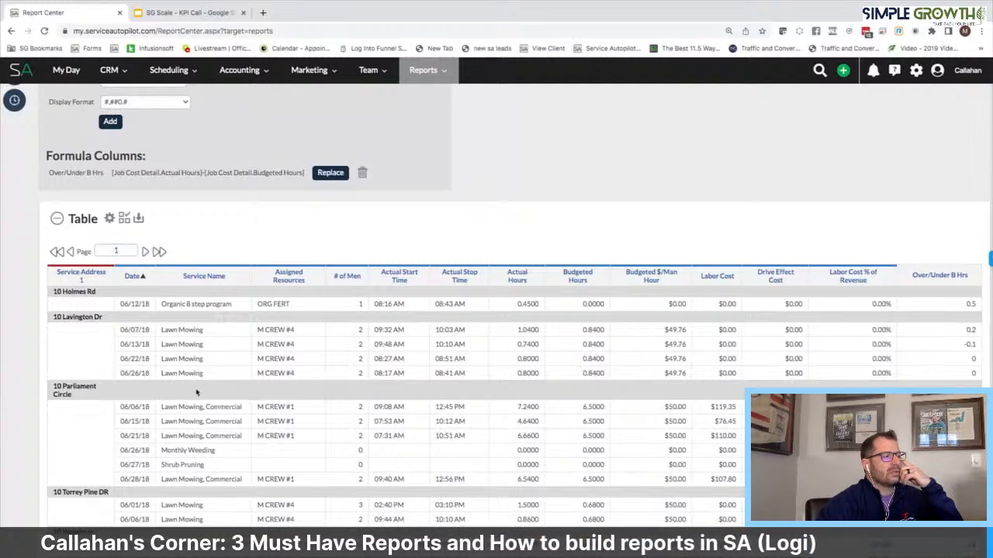
left_click(200, 280)
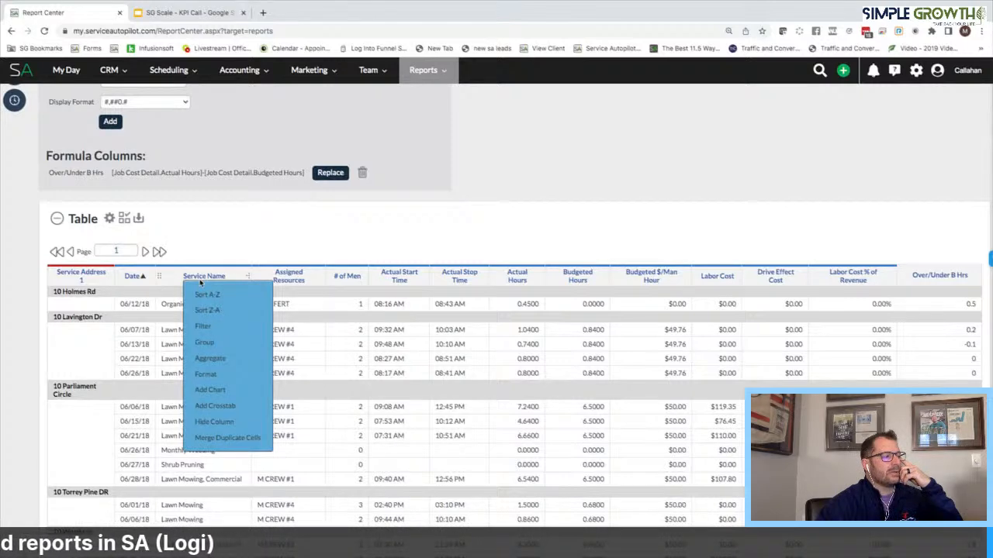
mouse_move(219, 364)
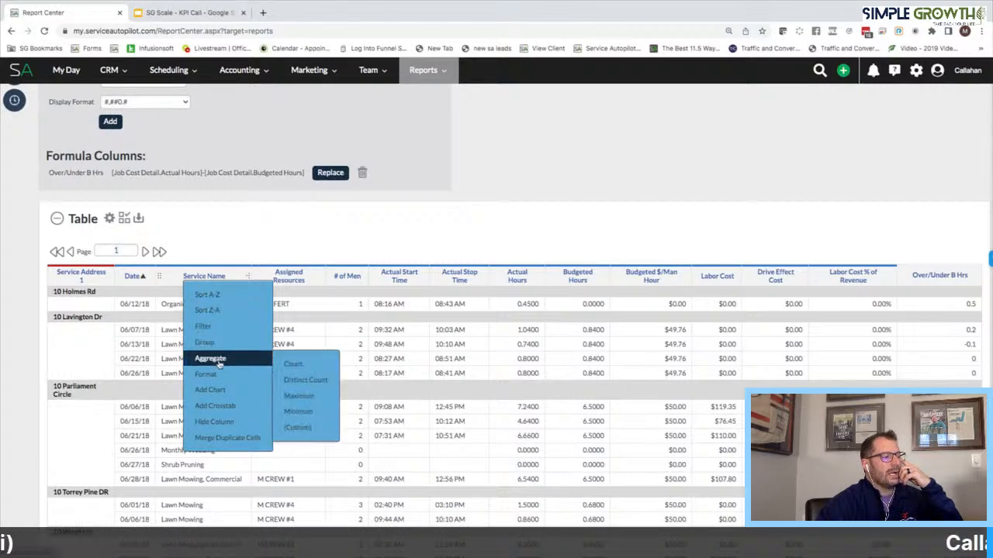
left_click(301, 366)
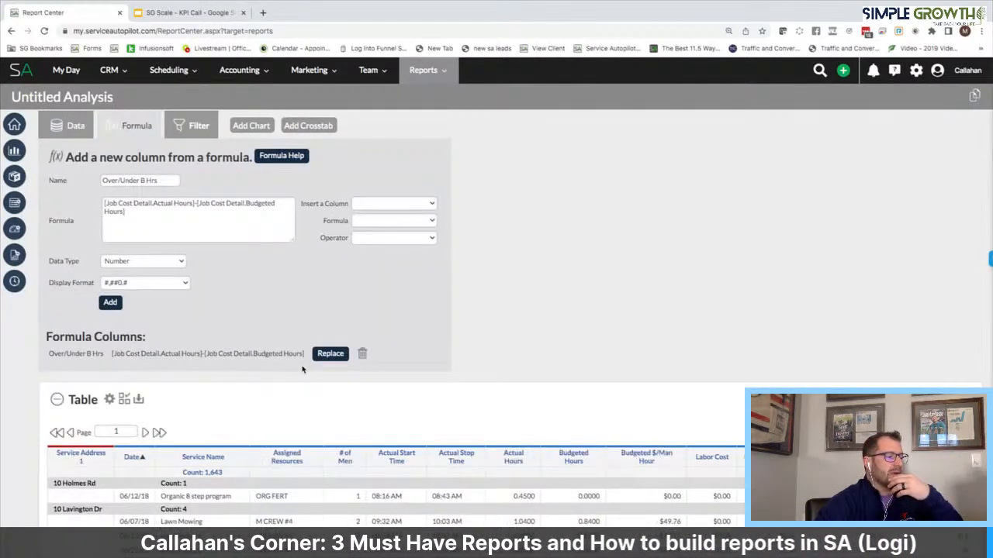
Aggregate the Over/Under B Hrs column by Average.
scroll(303, 370, "down", 3)
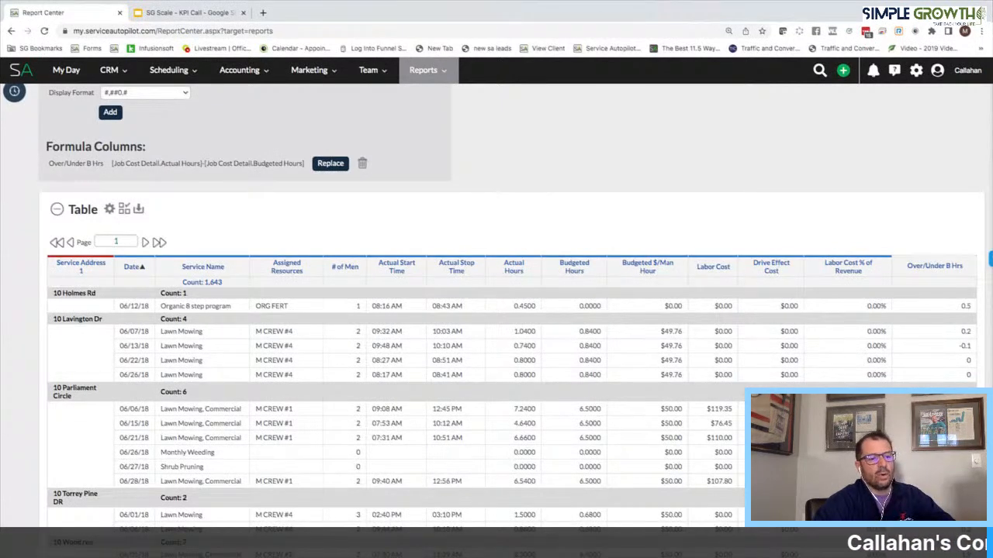
scroll(497, 318, "up", 1)
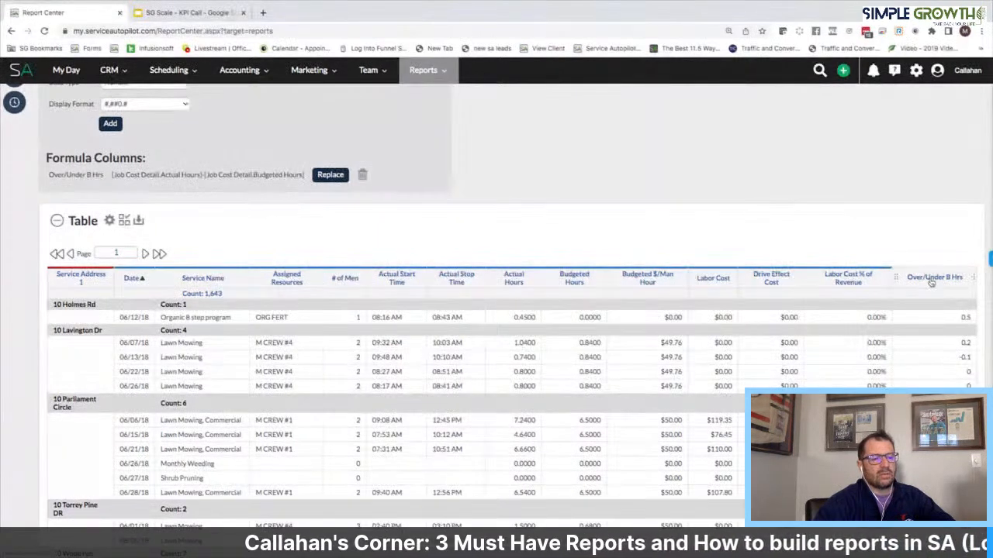
left_click(931, 281)
mouse_move(923, 359)
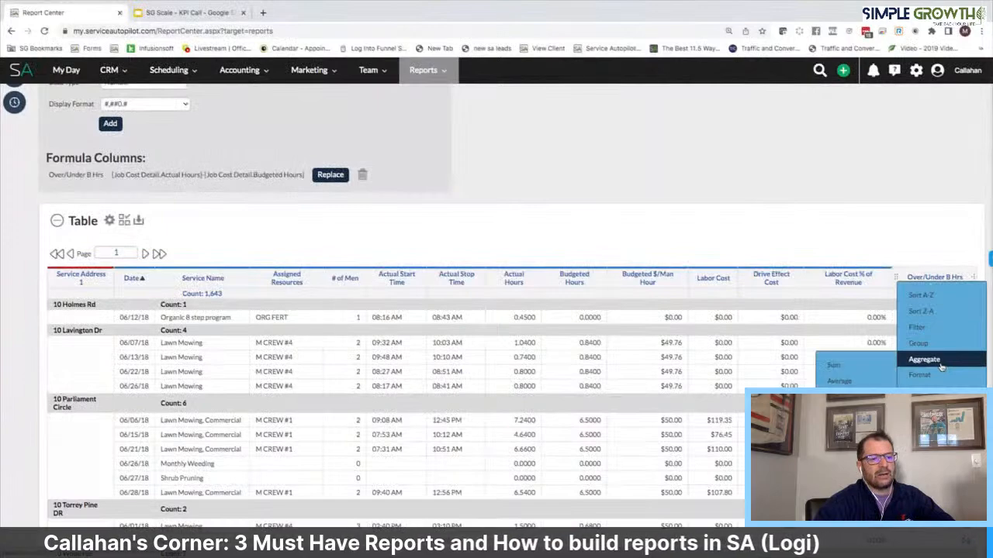
left_click(838, 381)
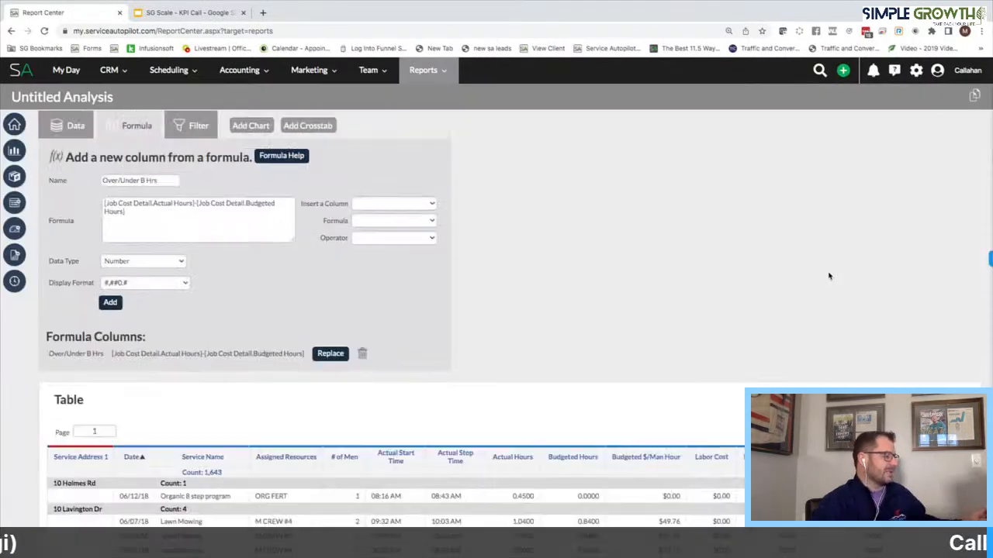
Format the Over/Under B Hrs column so that cells with numeric values up to 0 get a green background.
scroll(828, 276, "down", 2)
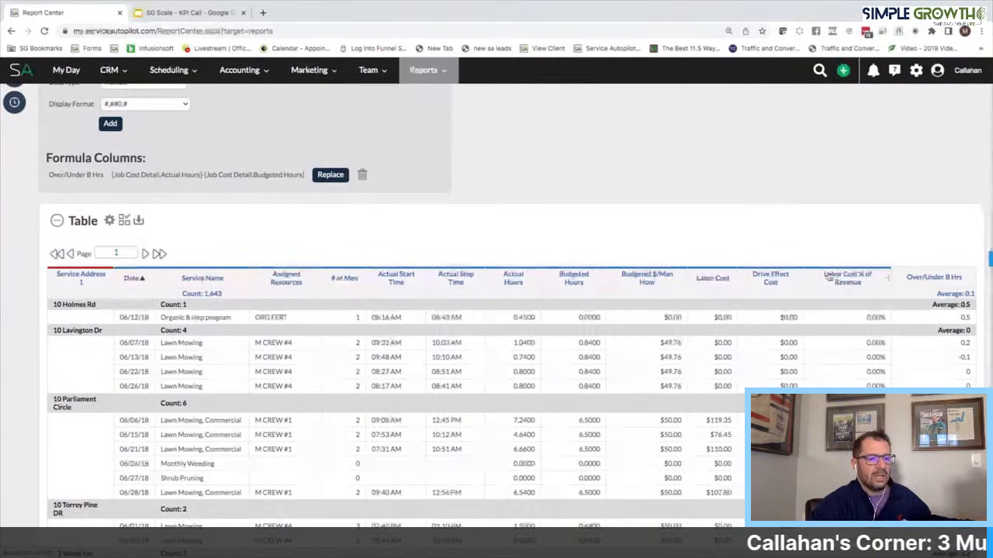
scroll(884, 348, "down", 1)
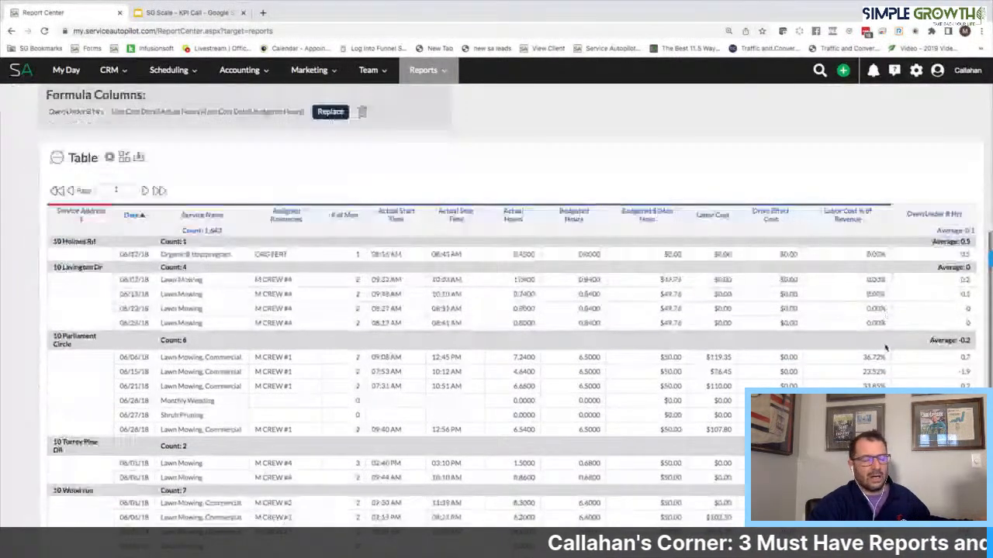
scroll(885, 348, "down", 1)
scroll(885, 348, "down", 1)
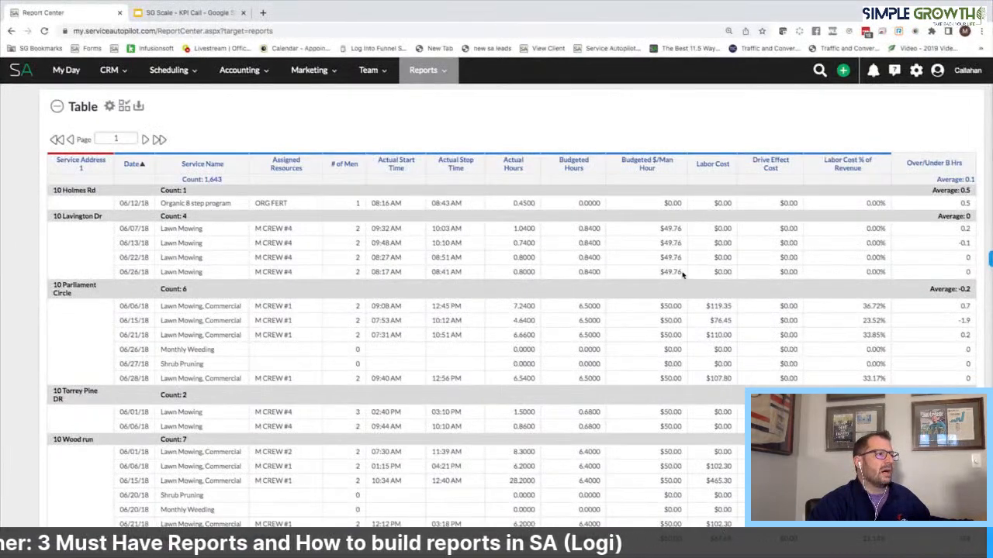
left_click(936, 163)
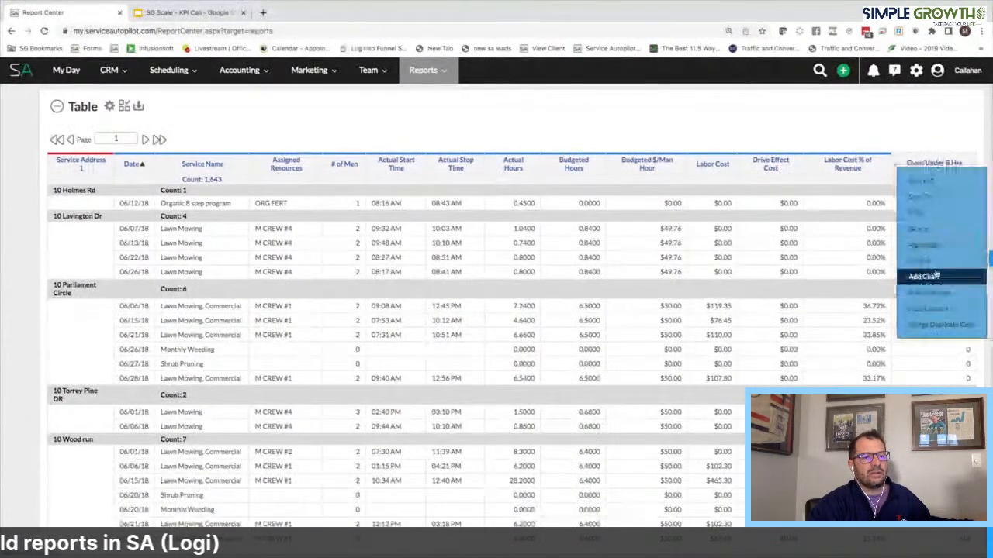
mouse_move(936, 268)
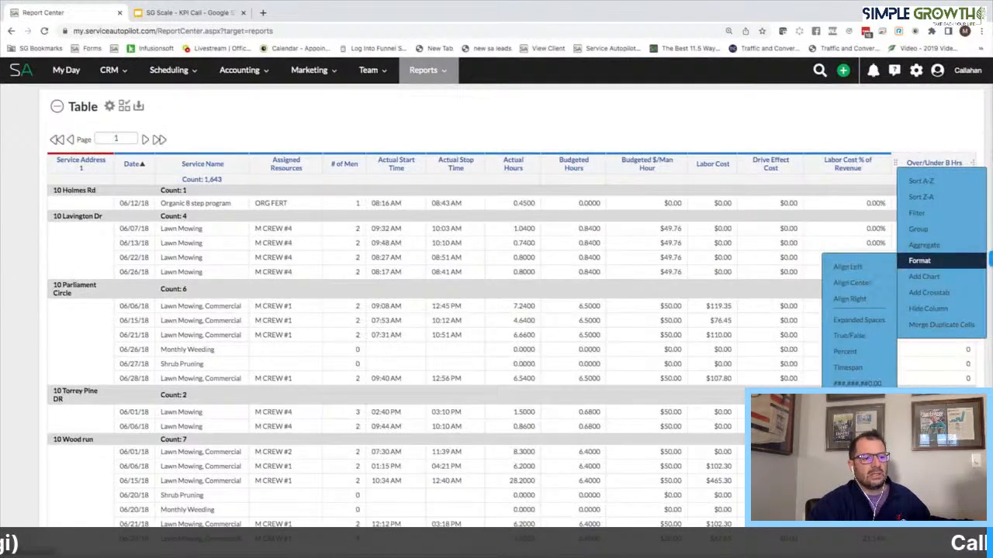
left_click(849, 403)
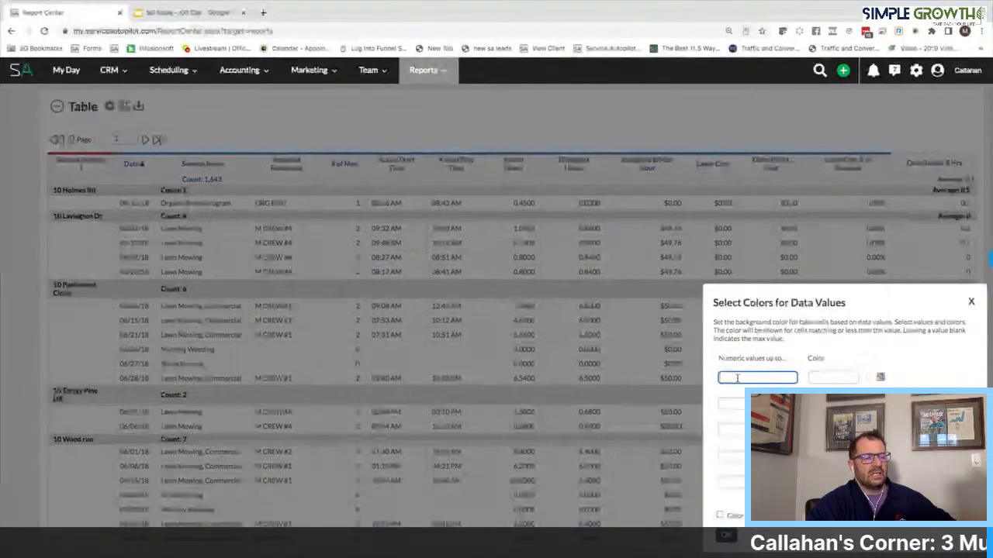
key("Tab")
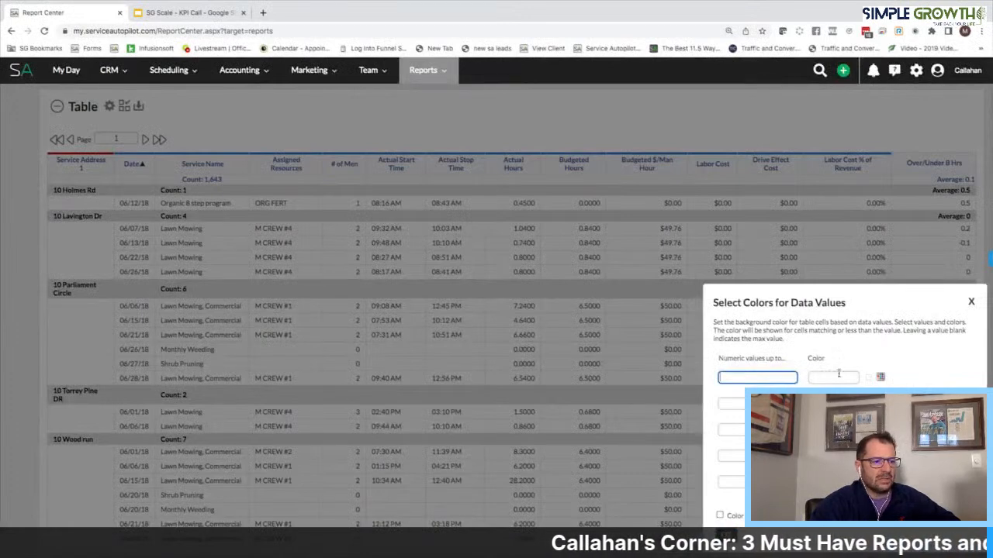
left_click(726, 379)
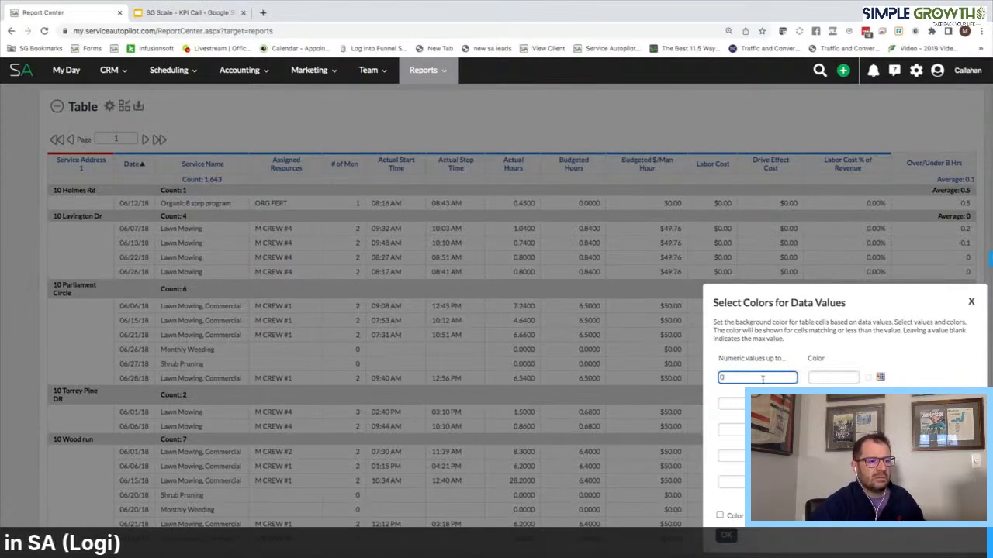
left_click(881, 378)
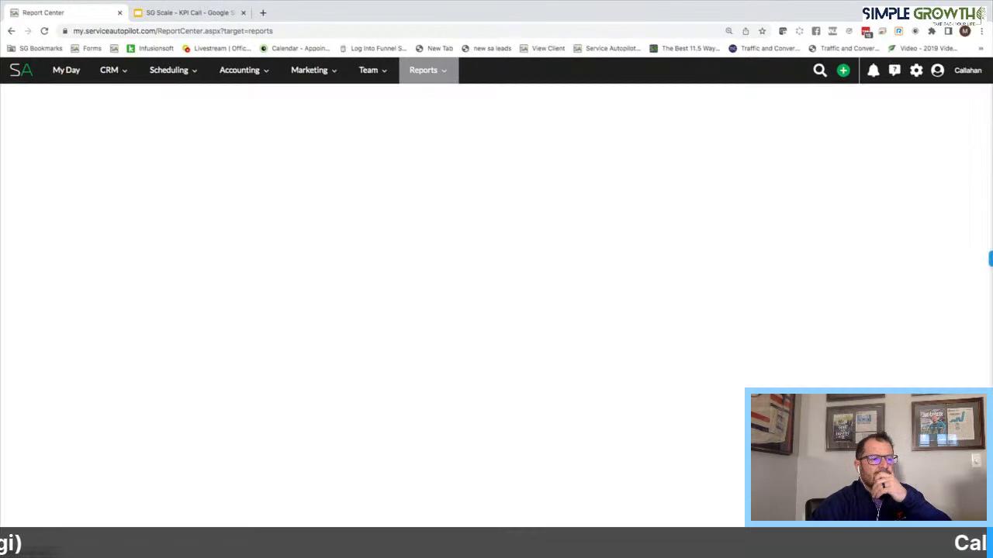
Aggregate the Budgeted $/Man Hour column by Average.
scroll(496, 310, "down", 4)
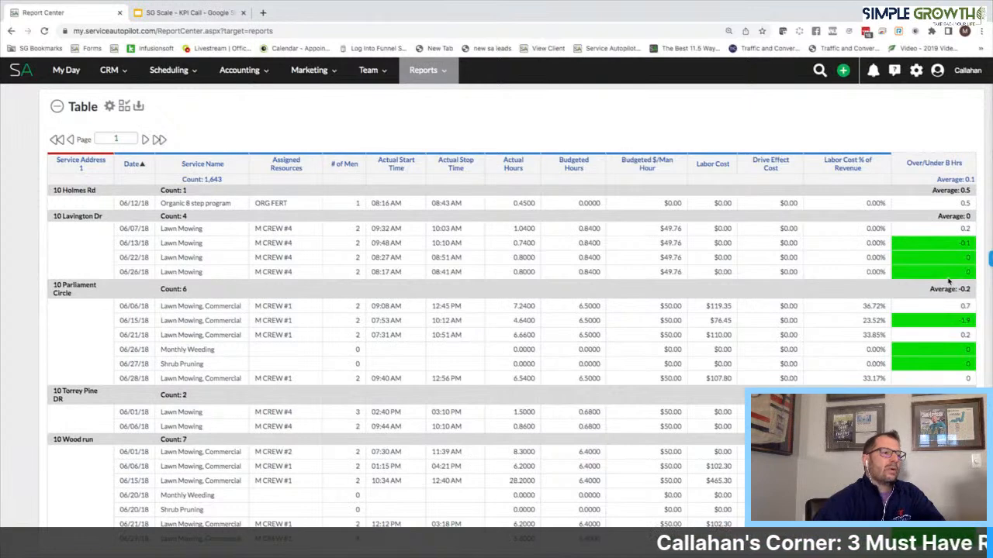
left_click(648, 169)
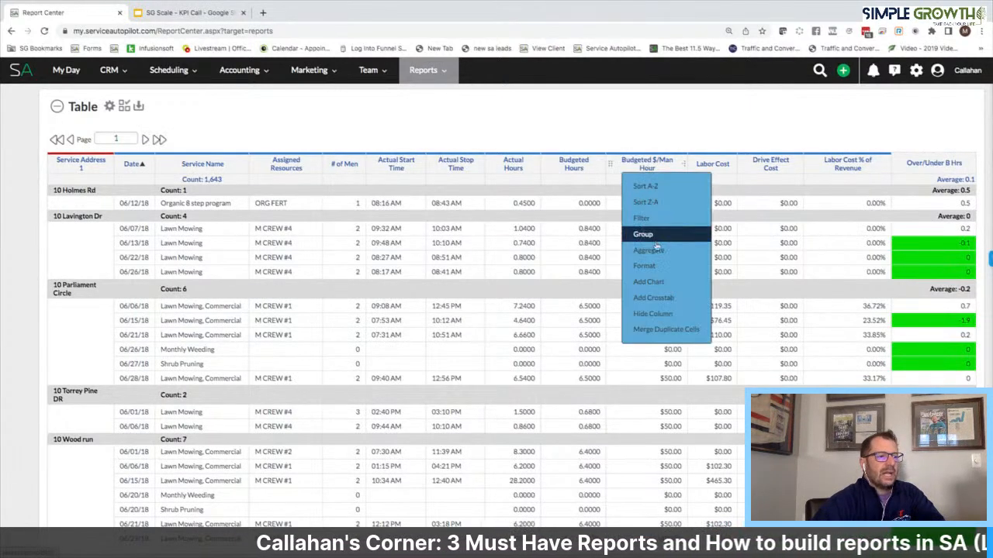
mouse_move(656, 256)
left_click(734, 272)
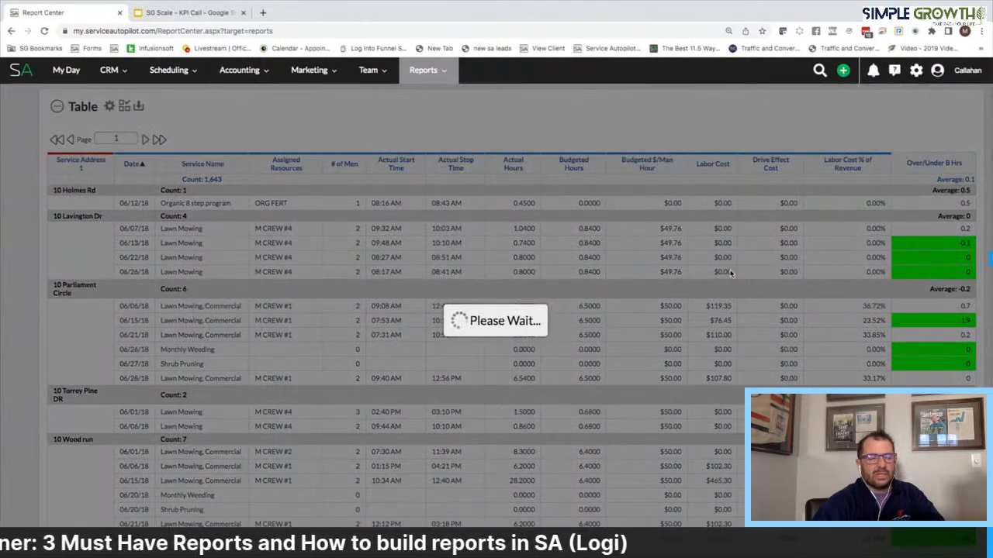
Examine the columns, functions and operators that can be inserted into the Over/Under B Hrs formula, leaving the formula as it is.
scroll(730, 273, "up", 4)
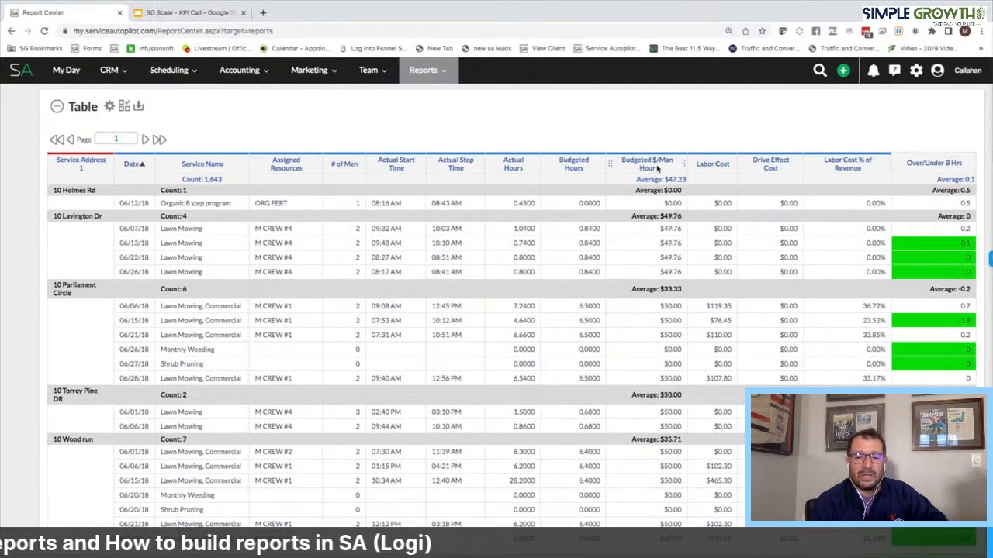
scroll(657, 168, "up", 5)
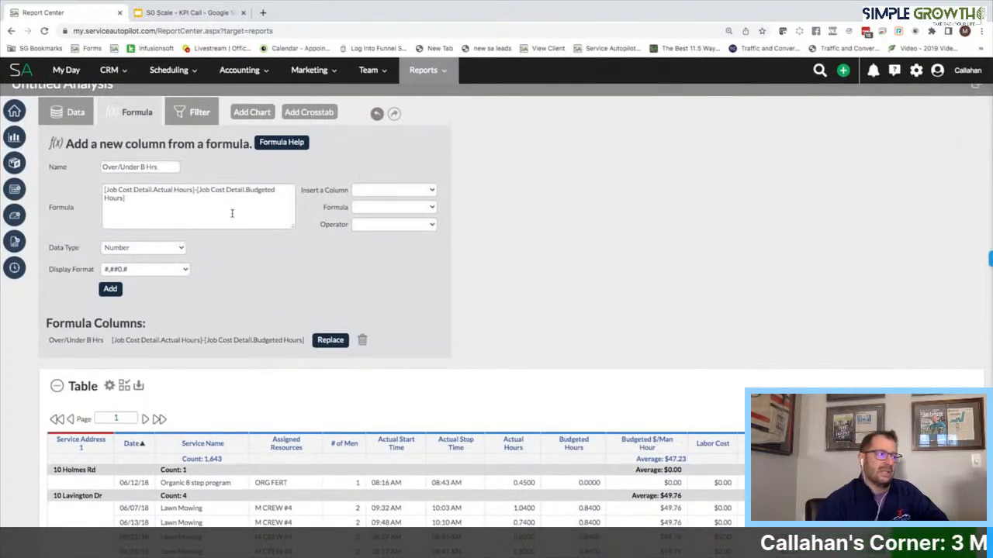
left_click(372, 189)
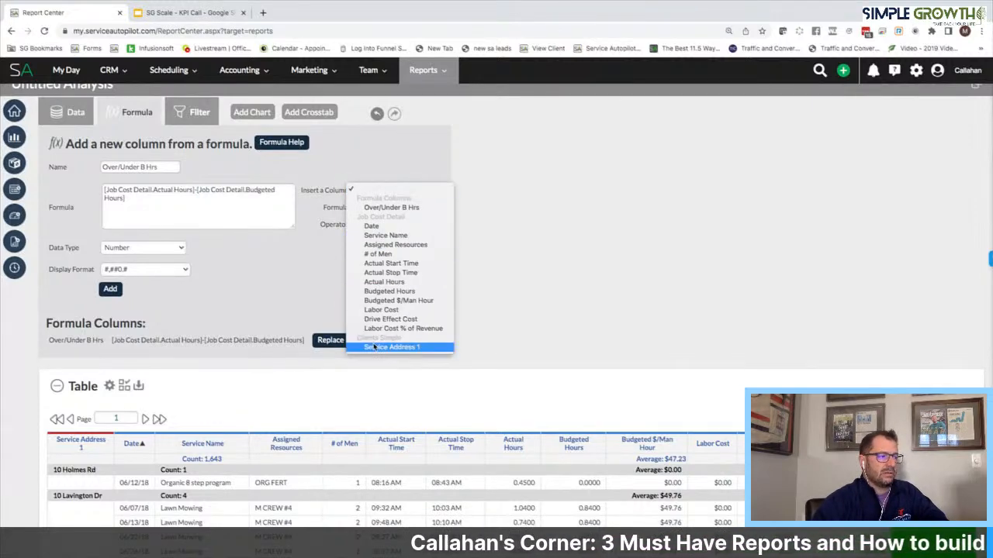
left_click(378, 218)
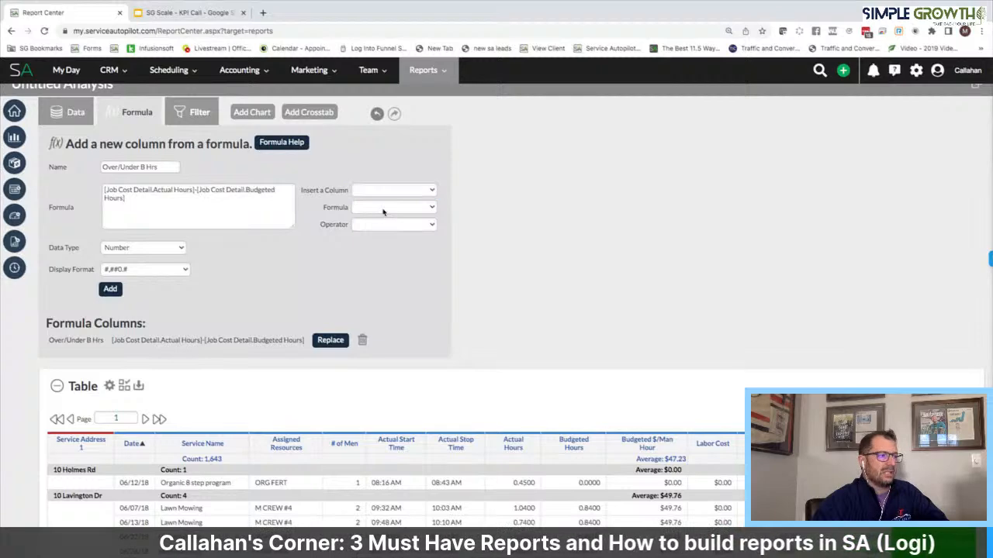
left_click(380, 208)
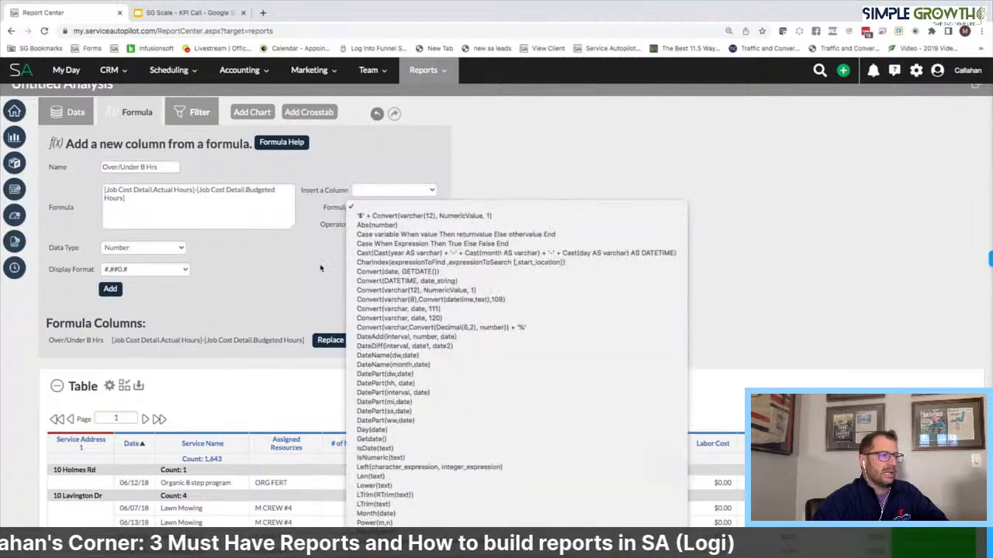
key("Escape")
left_click(383, 224)
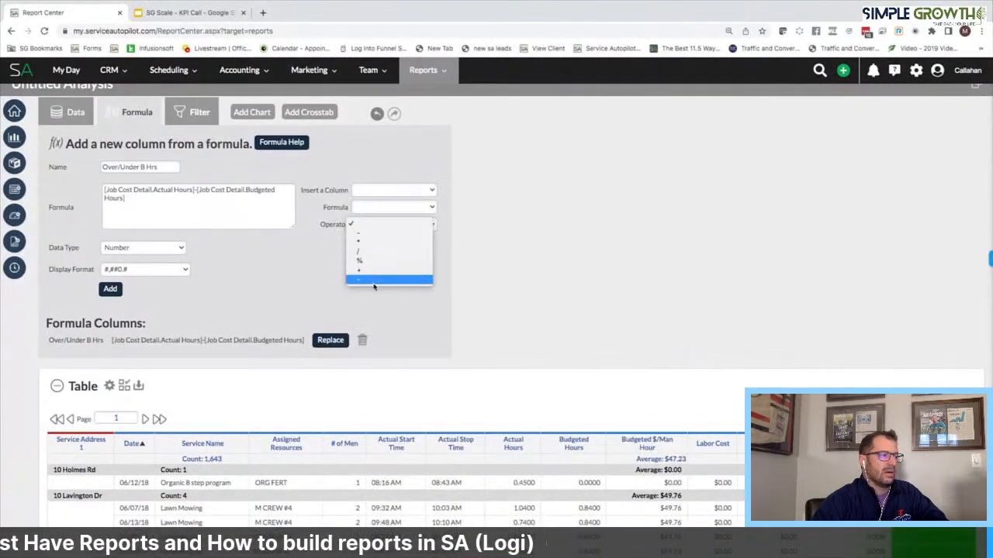
key("Escape")
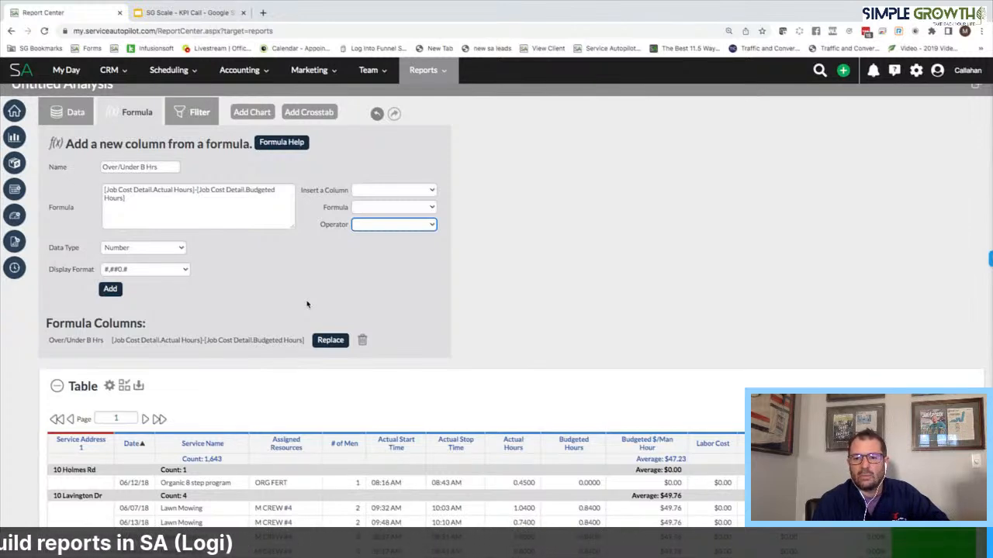
Switch to the SG Scale - KPI Call presentation in Google Slides and show the Sales Pipeline Reporting slide.
left_click(166, 13)
scroll(99, 233, "down", 5)
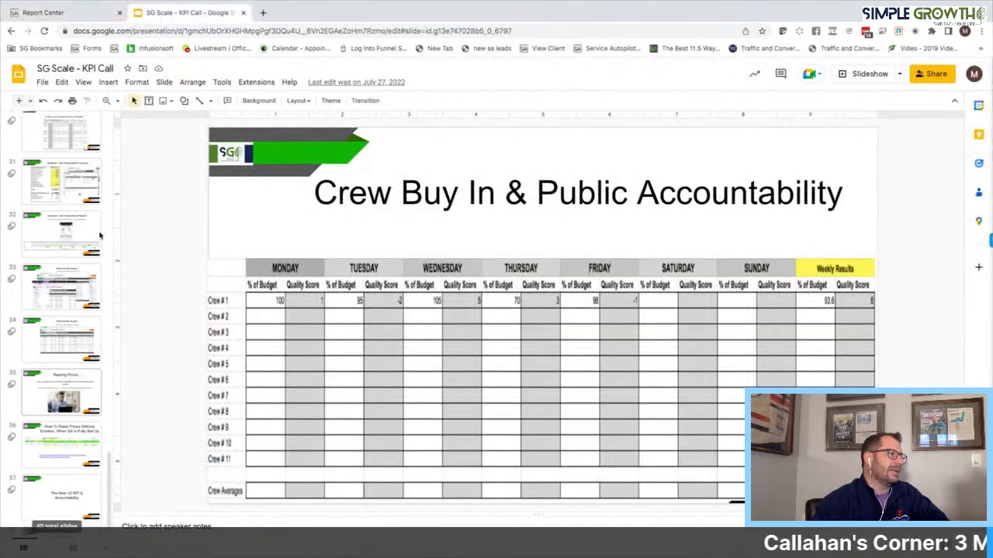
scroll(86, 225, "up", 2)
left_click(75, 208)
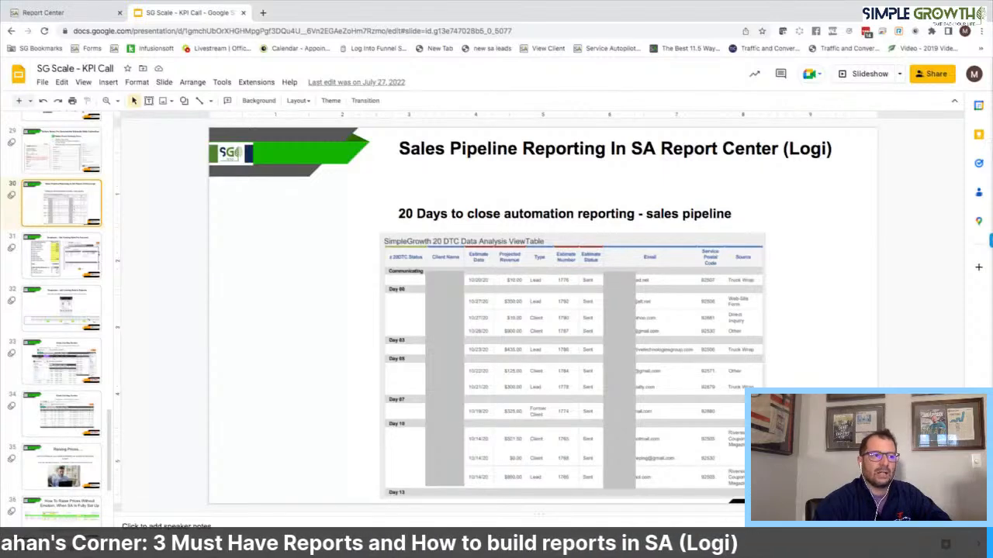
Go through the slides one by one from Employee - Job Costing Data For Success to Automated Job Costing Reports.
key("Down")
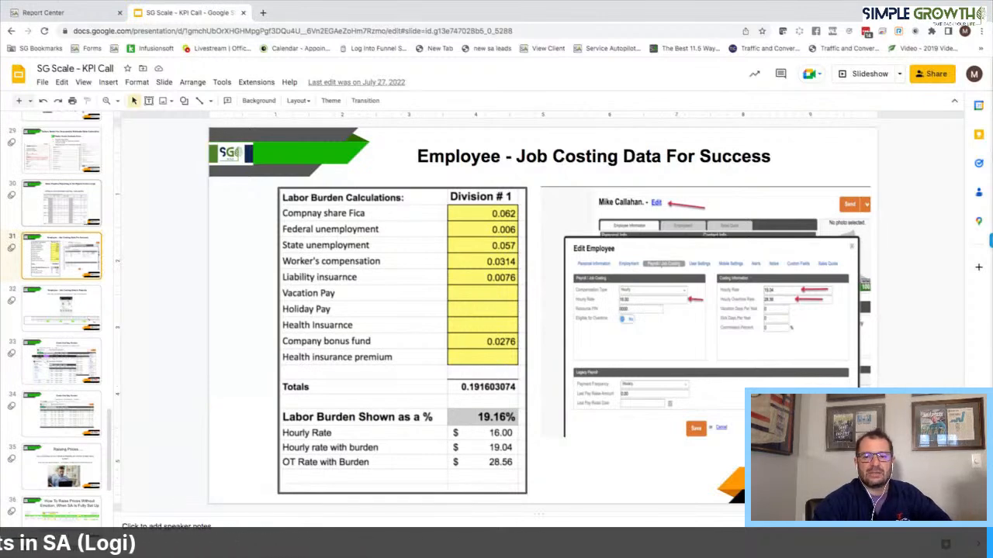
key("Down")
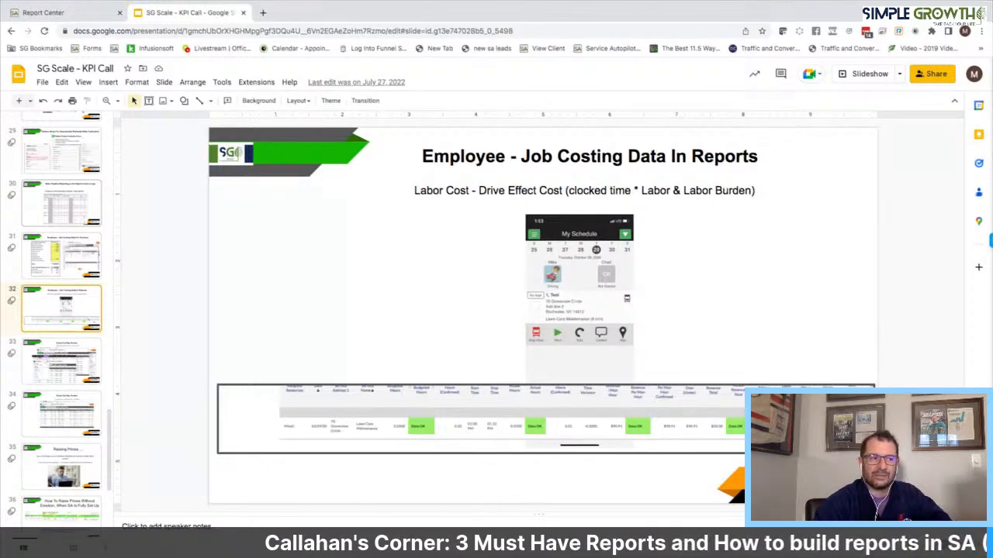
key("Down")
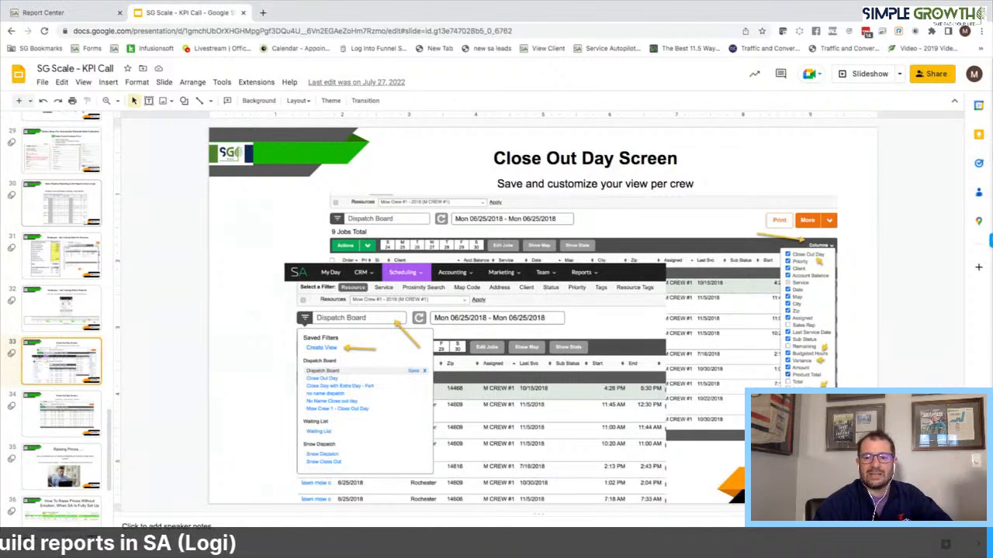
key("Down")
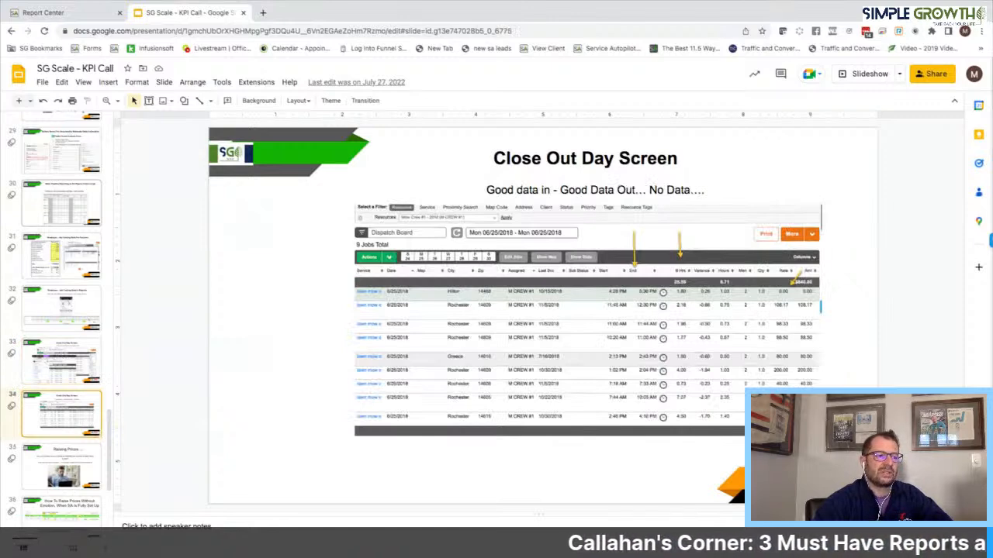
key("Down")
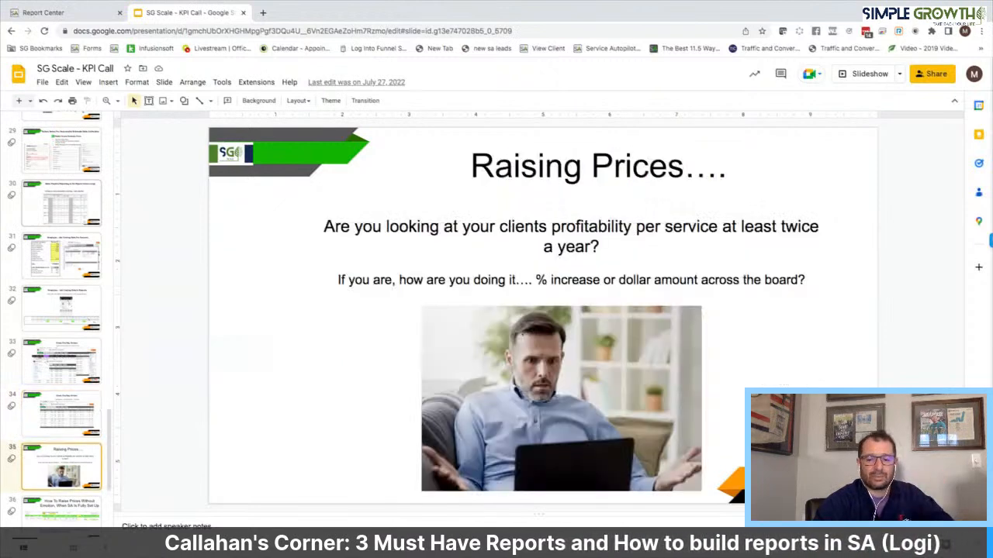
key("Down")
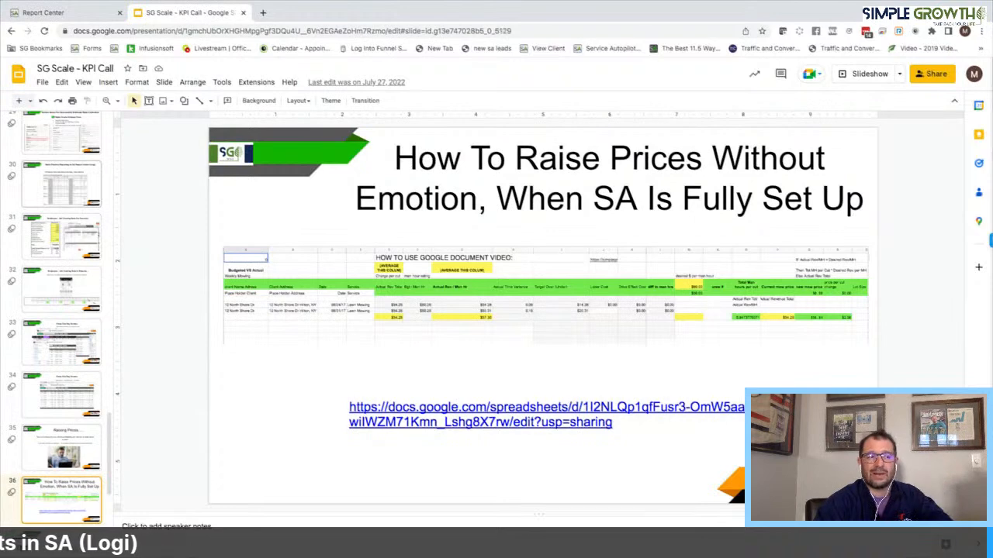
key("Down")
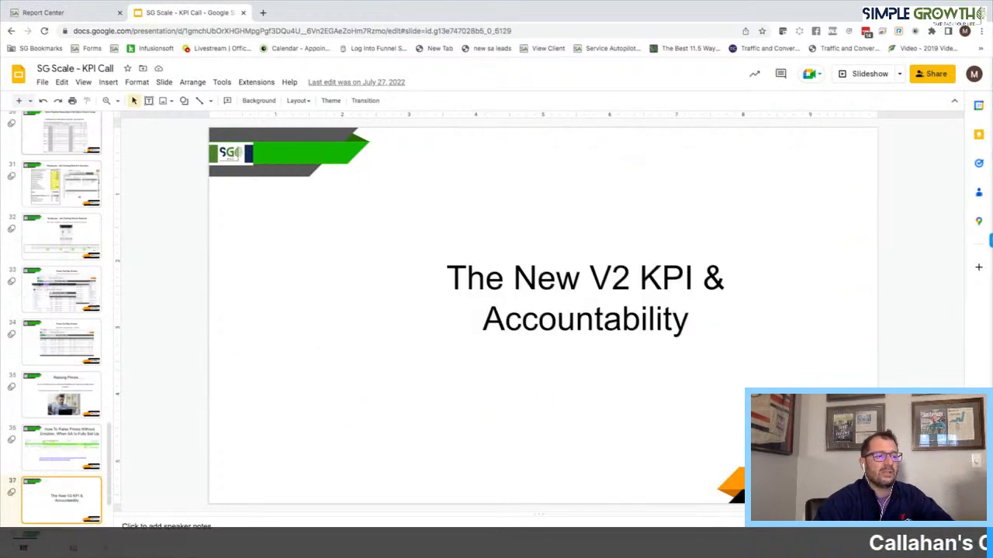
key("Down")
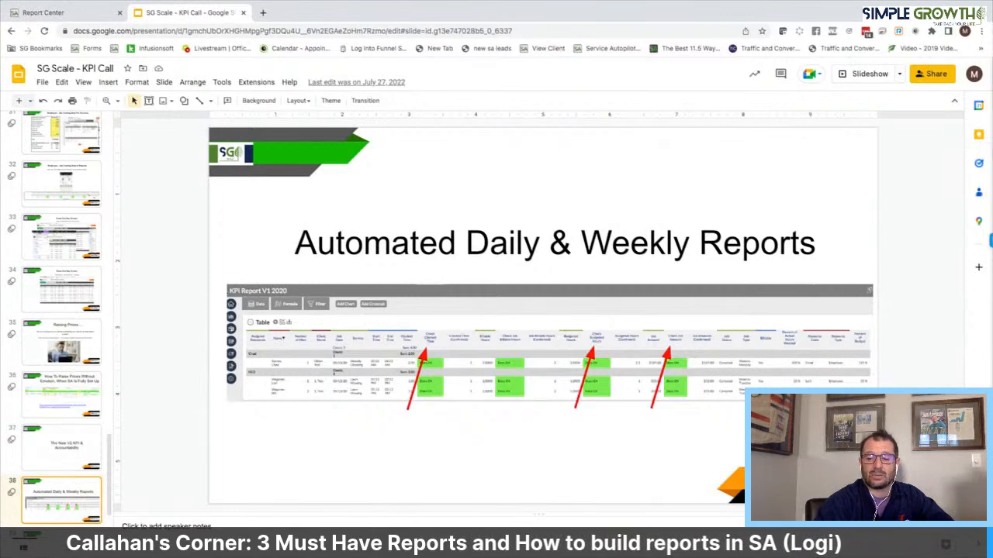
key("Down")
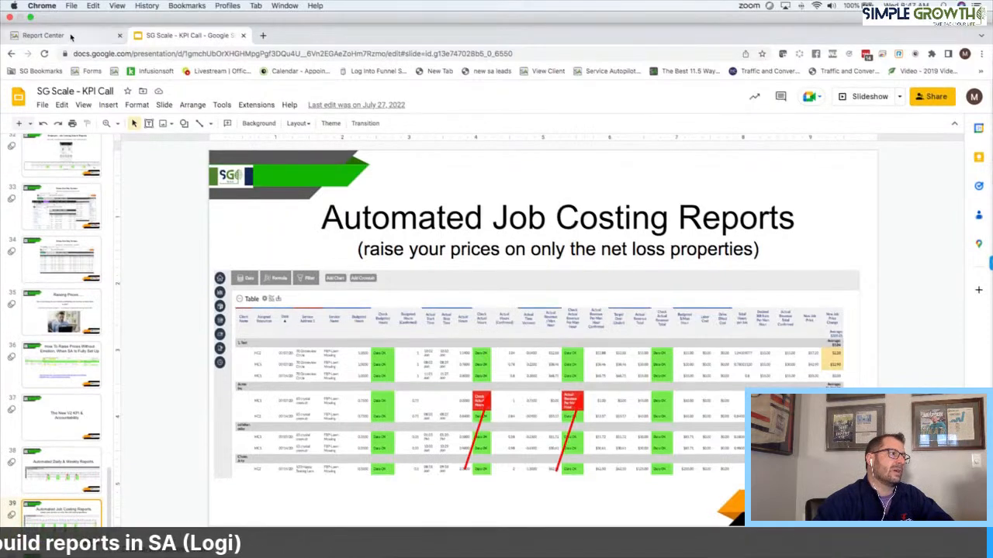
left_click(71, 35)
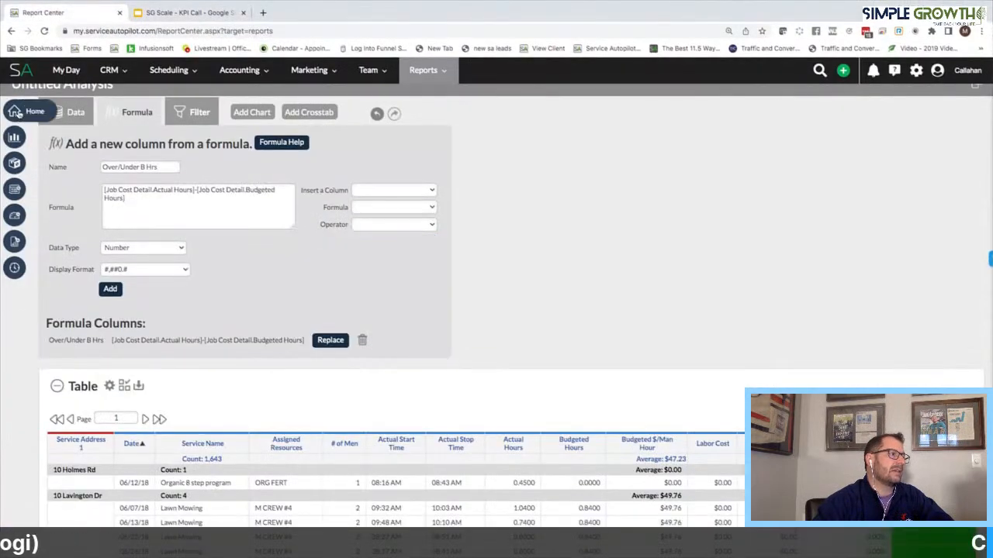
left_click(15, 113)
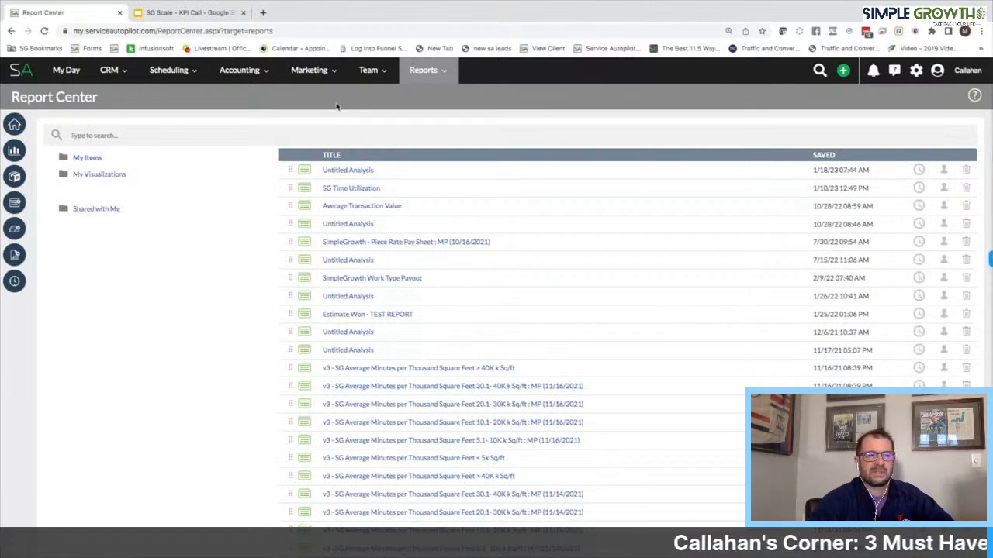
left_click(919, 171)
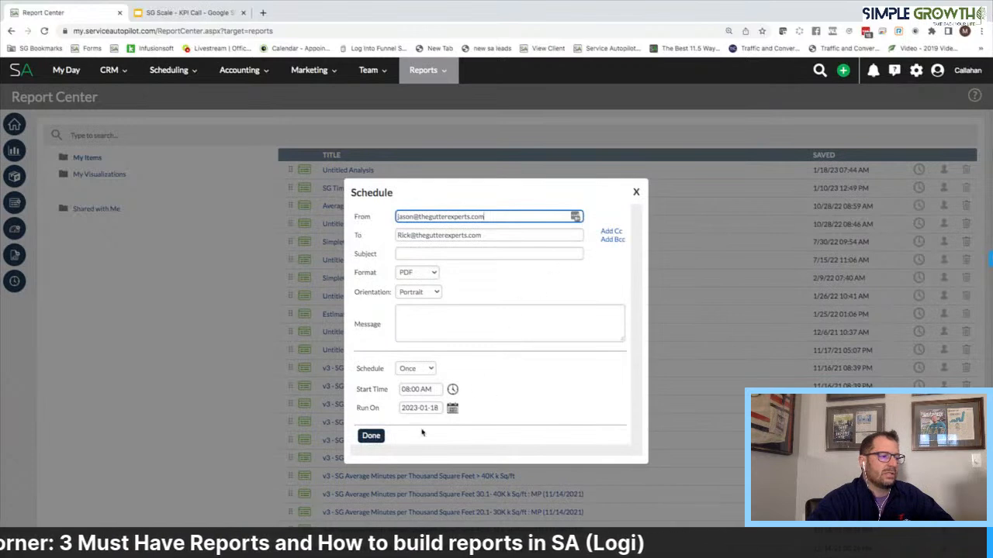
scroll(383, 430, "down", 1)
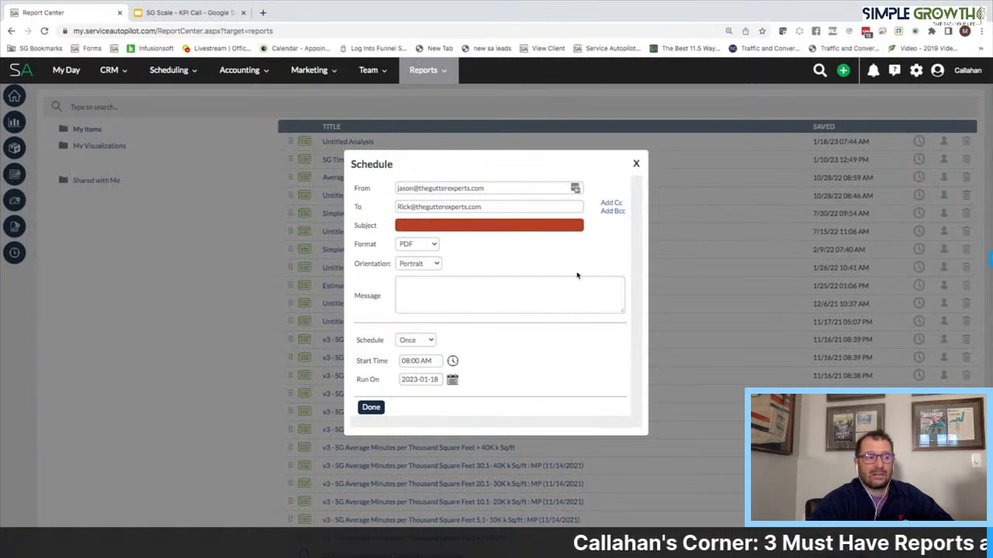
left_click(635, 165)
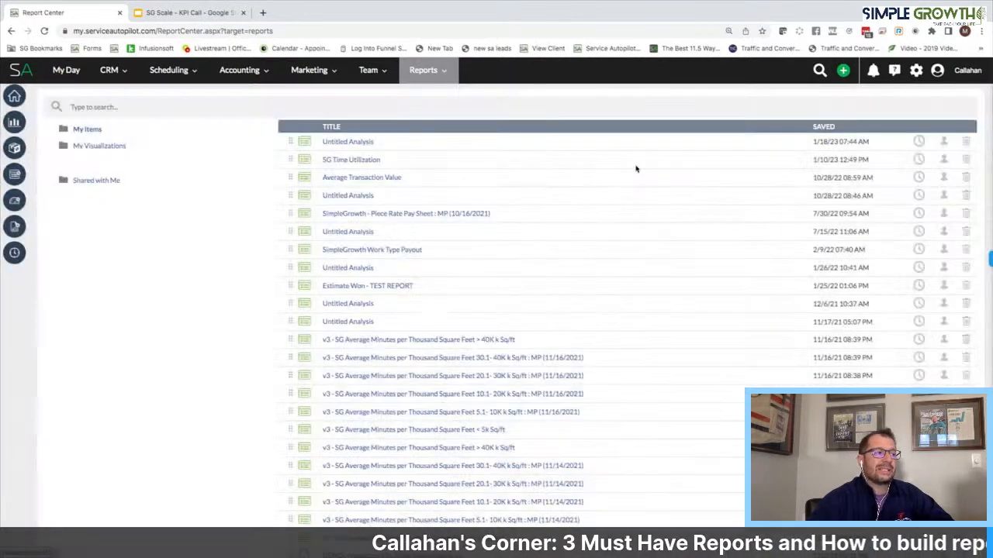